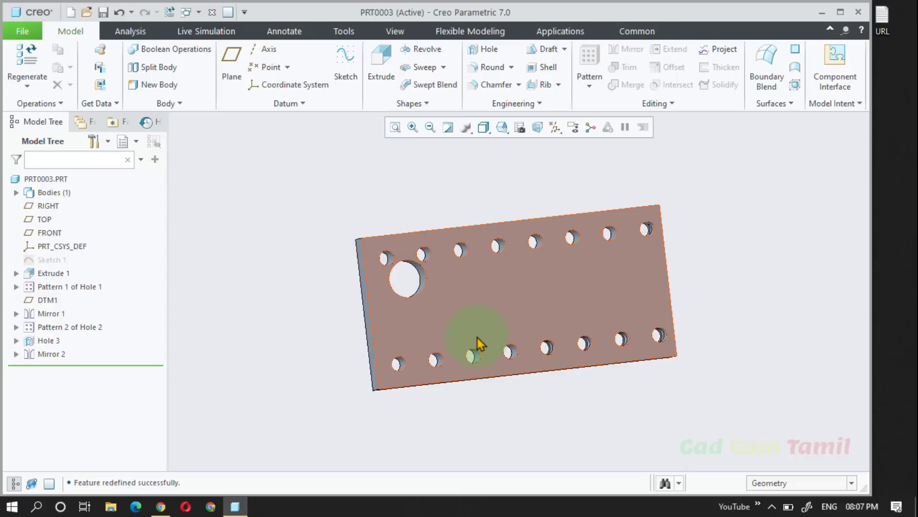
Examine the holes on the plate's front, rear and end faces
middle_drag(436, 344, 327, 297)
scroll(283, 341, up, 1)
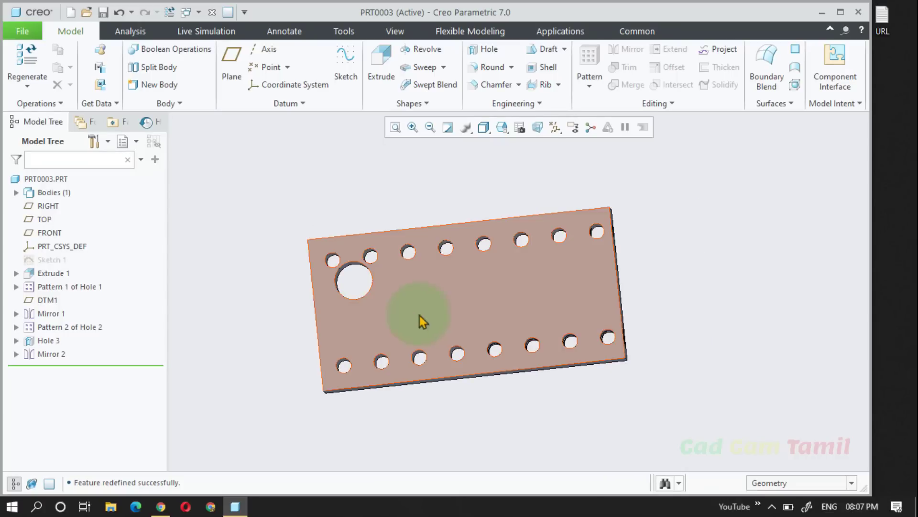
middle_drag(545, 330, 470, 328)
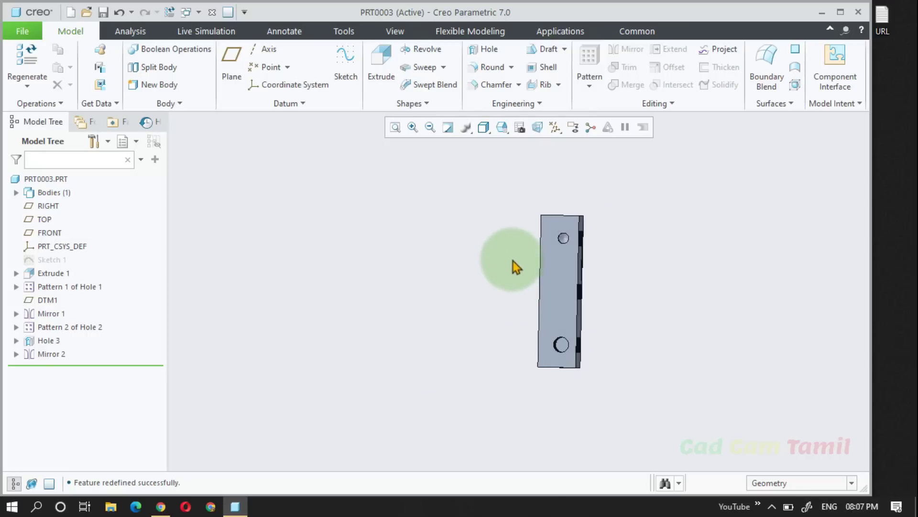
middle_drag(534, 306, 420, 336)
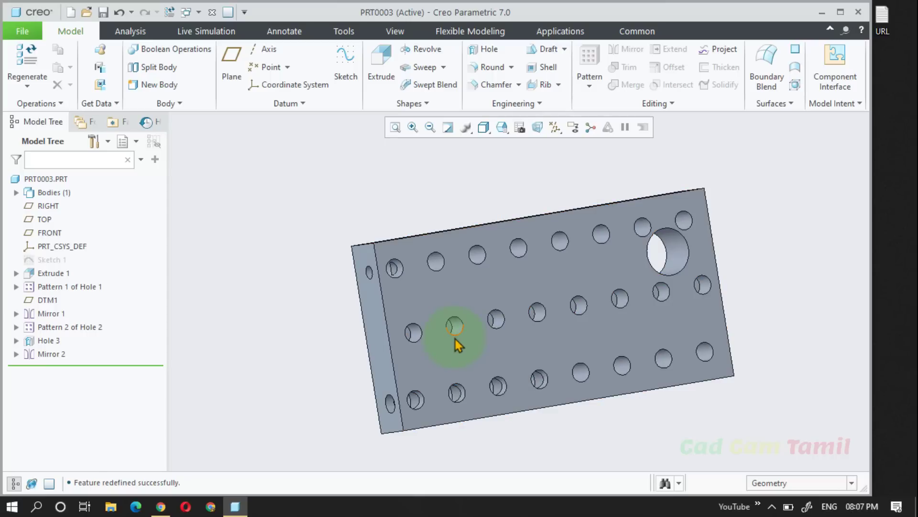
middle_drag(455, 343, 437, 340)
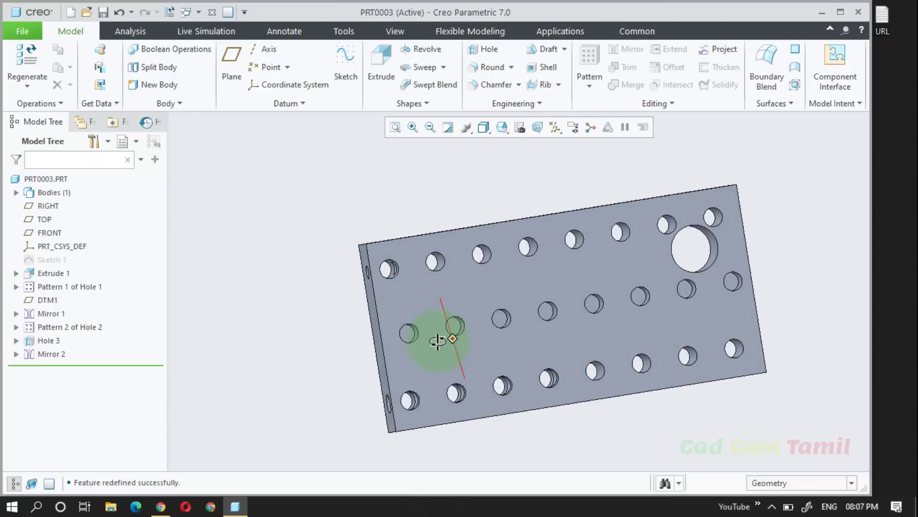
middle_drag(493, 335, 526, 354)
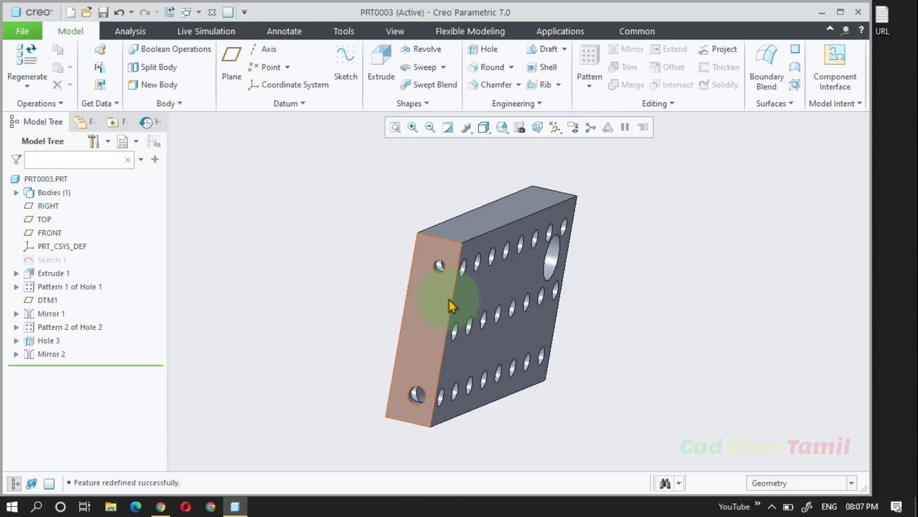
middle_drag(437, 322, 523, 366)
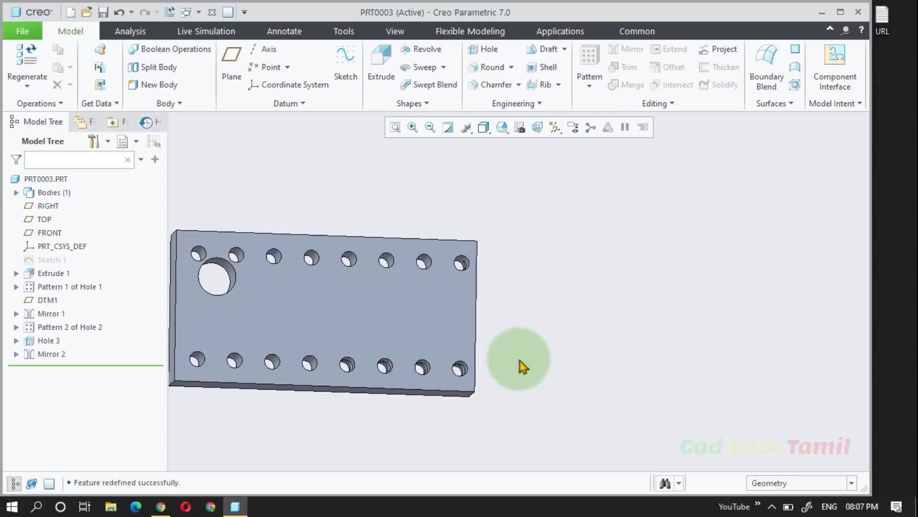
scroll(519, 359, up, 2)
scroll(410, 374, down, 2)
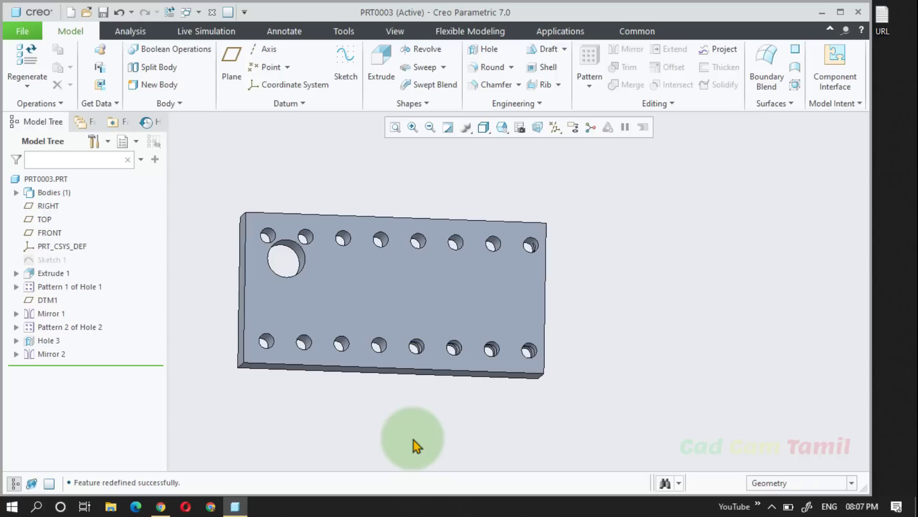
Create a new drawing of prt0003.prt without the default template, on an empty A4 landscape sheet
click(71, 12)
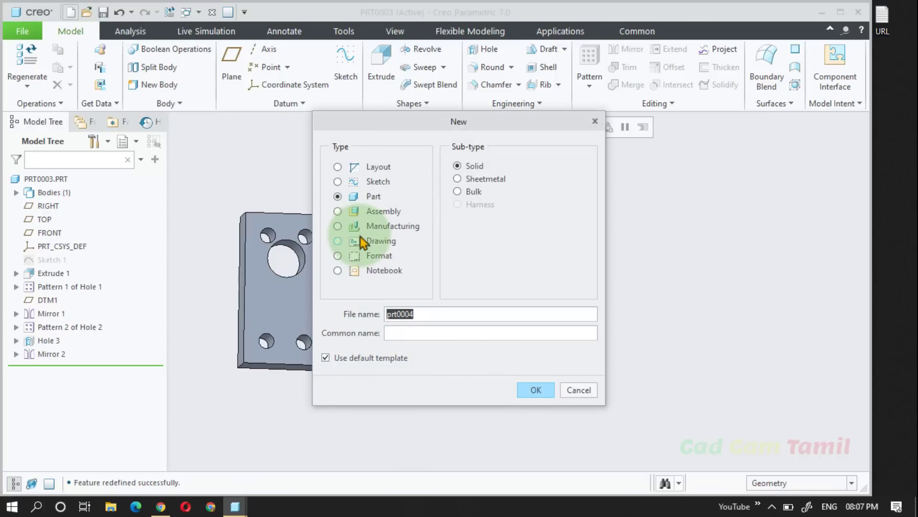
click(362, 241)
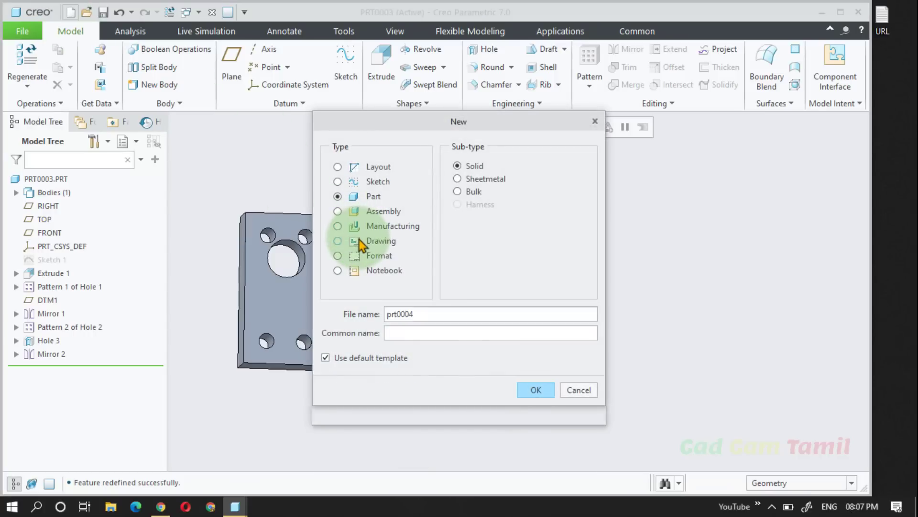
click(387, 362)
click(531, 409)
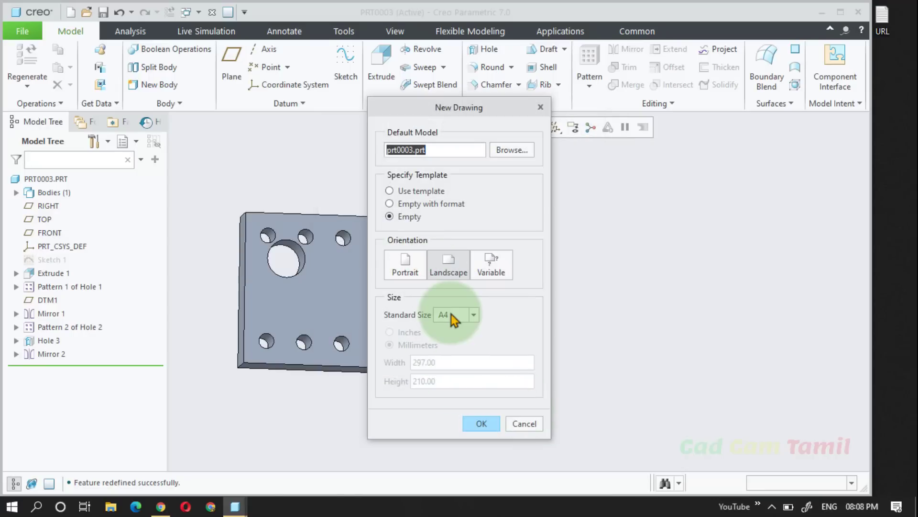
click(482, 422)
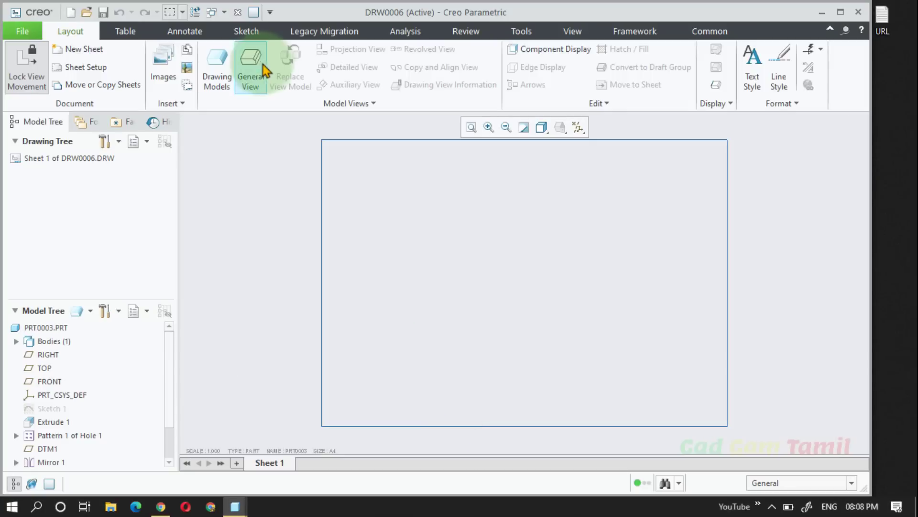
Place a general view of the plate in the left half of the sheet with the FRONT orientation
click(261, 68)
click(472, 344)
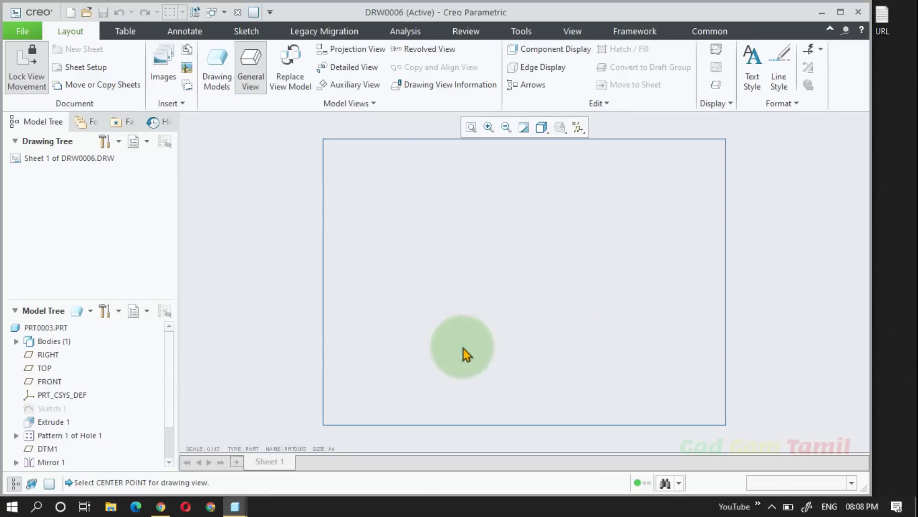
click(407, 278)
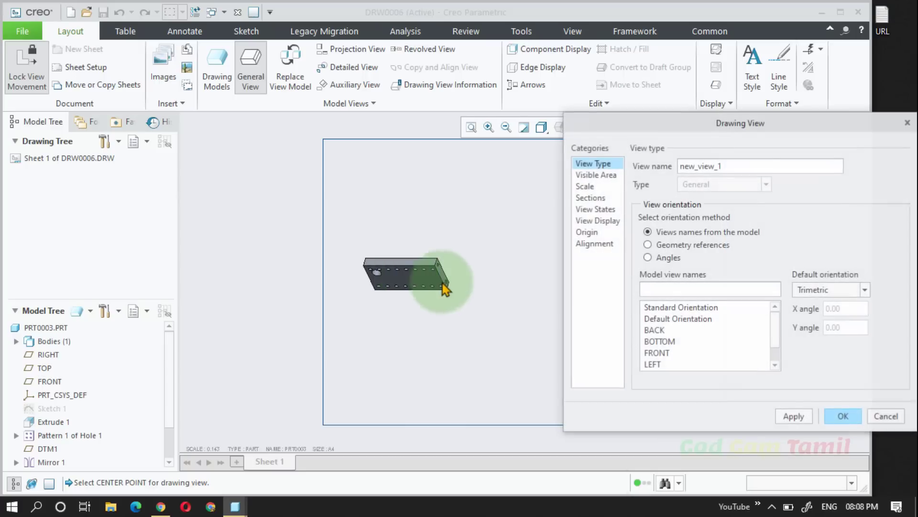
click(655, 353)
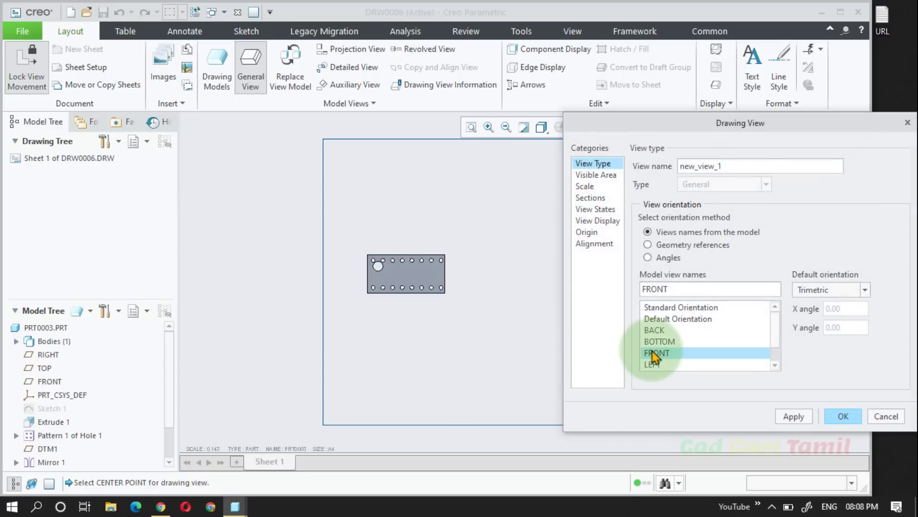
click(794, 416)
click(844, 416)
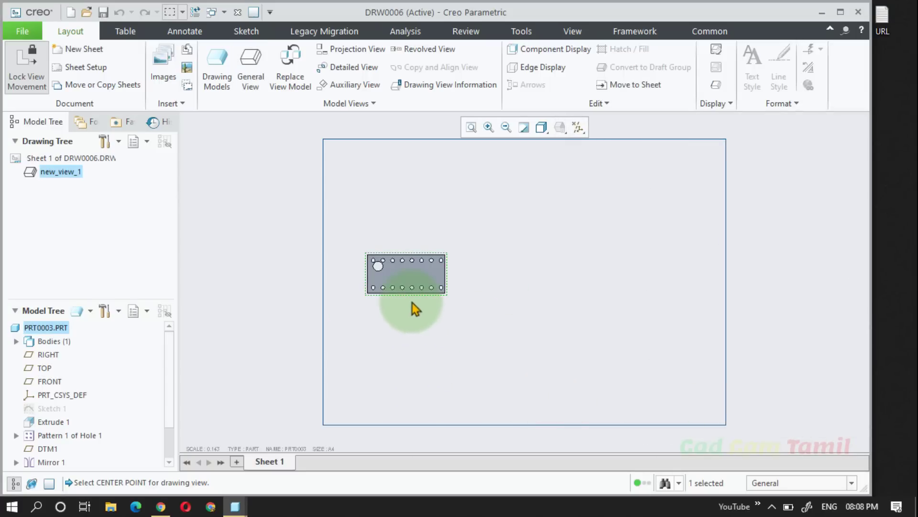
Project a top view above the front view and a right side view beside it
click(414, 287)
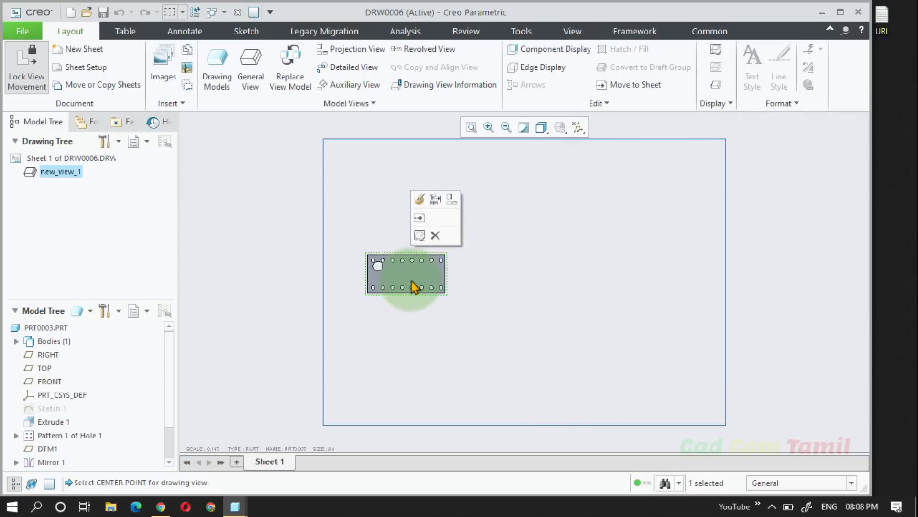
click(450, 199)
click(427, 223)
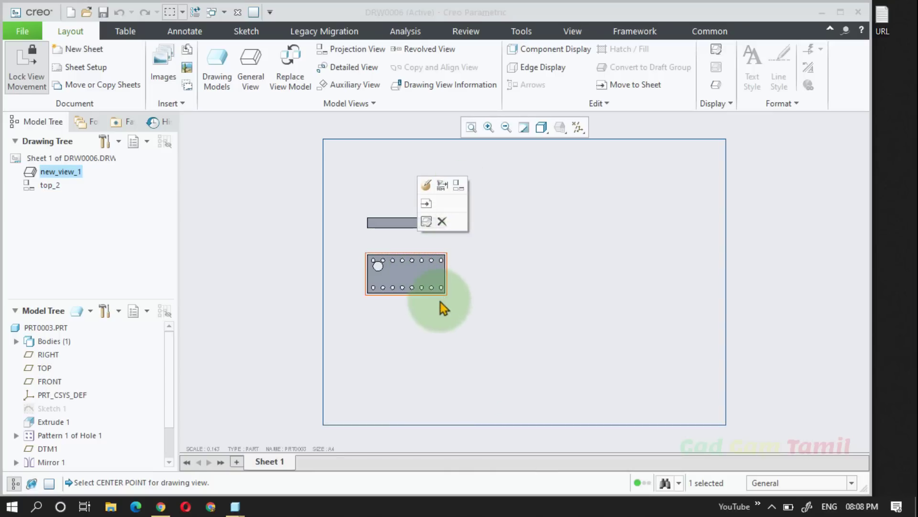
click(459, 185)
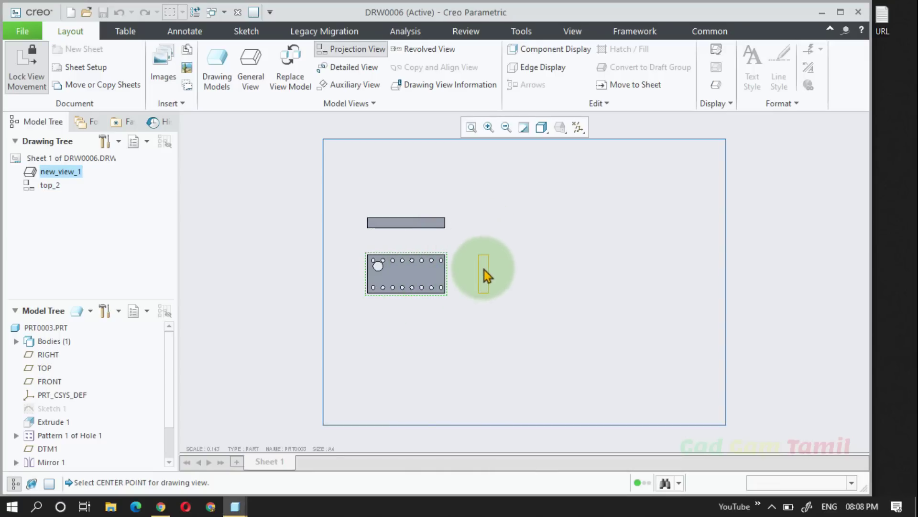
click(477, 267)
scroll(419, 411, up, 2)
scroll(422, 322, down, 3)
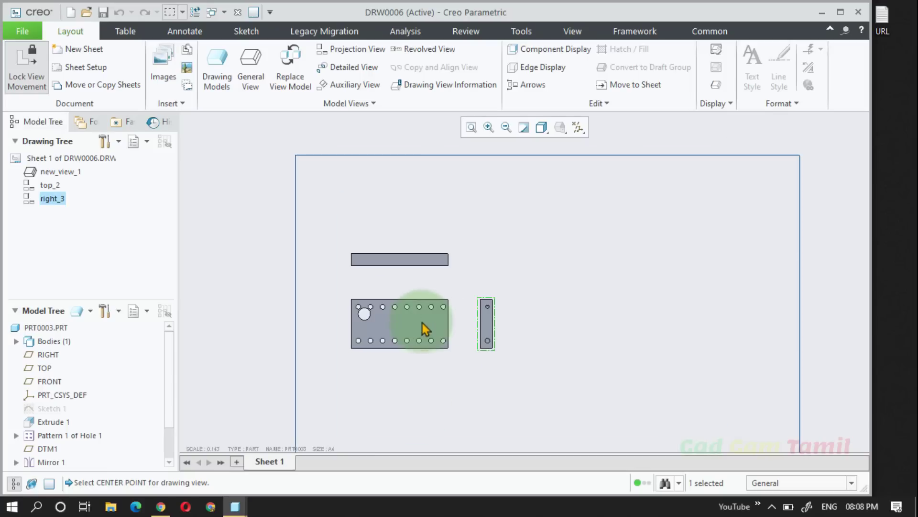
Project a further view from the top view and place it directly above
click(412, 266)
click(449, 189)
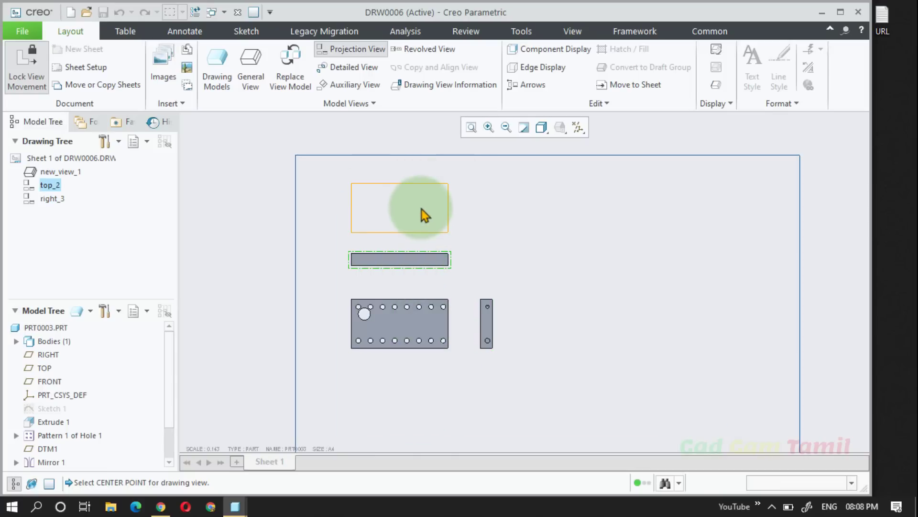
click(425, 216)
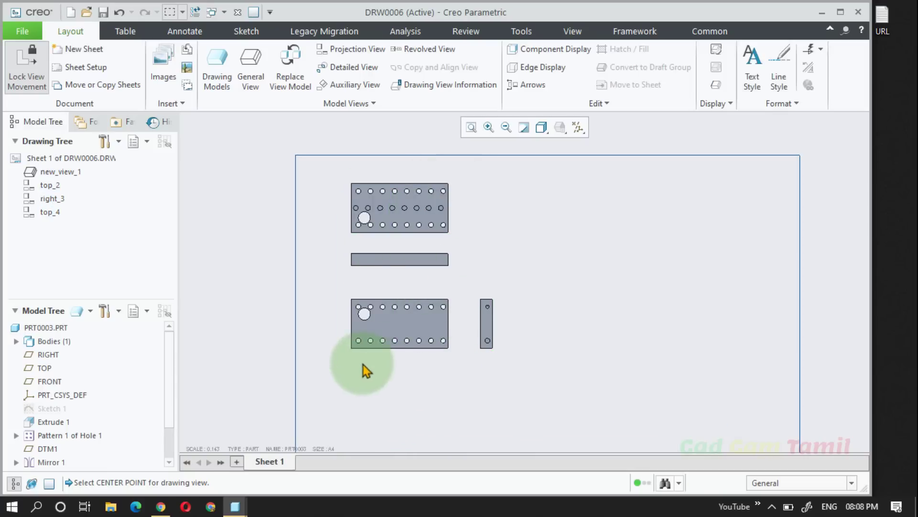
Unlock view movement, then shift the front view down near the sheet's lower border and bring the top view down close above it
scroll(400, 325, up, 2)
scroll(426, 385, down, 2)
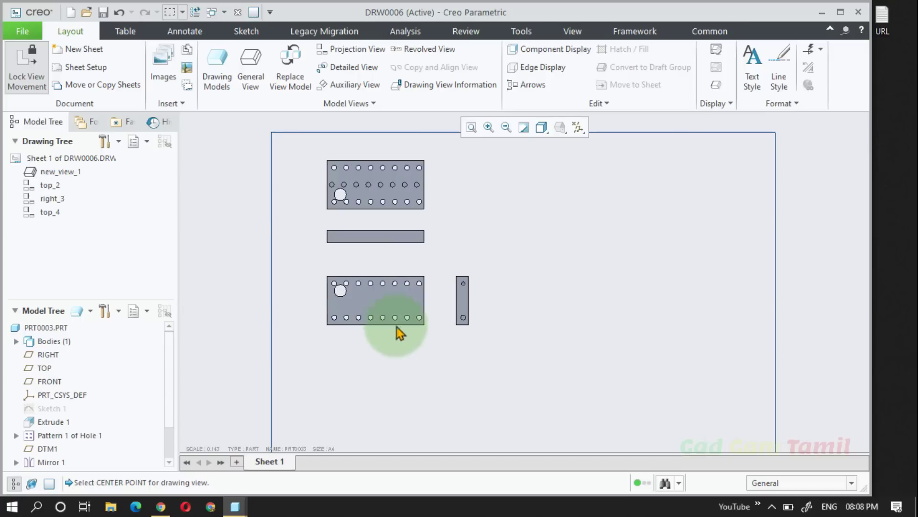
click(398, 320)
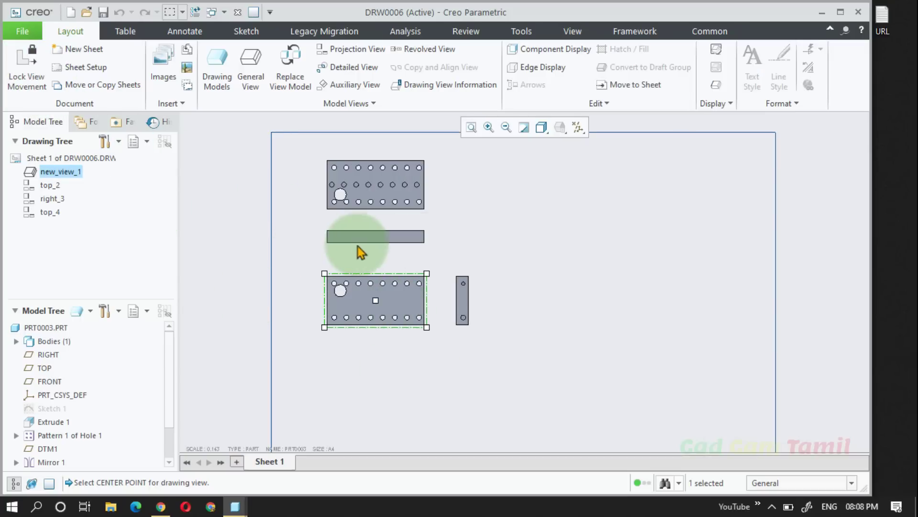
drag(389, 293, 395, 362)
scroll(401, 286, up, 2)
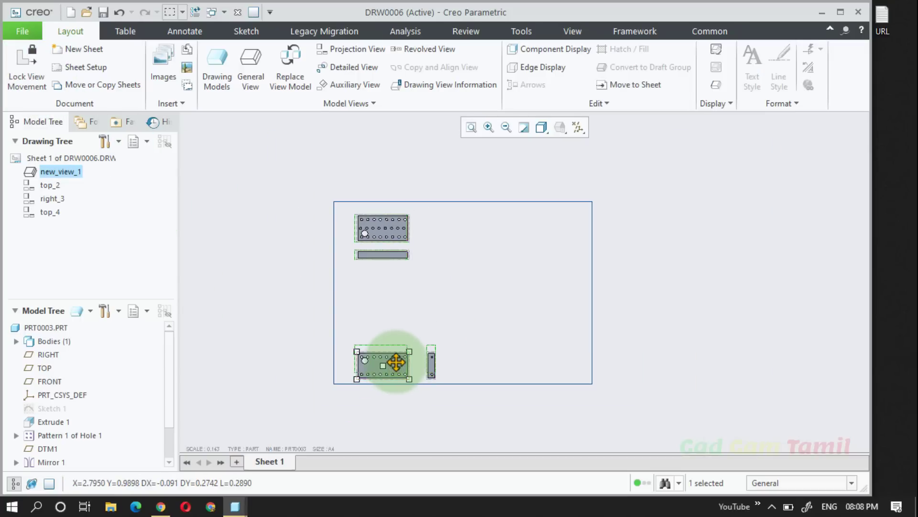
click(394, 255)
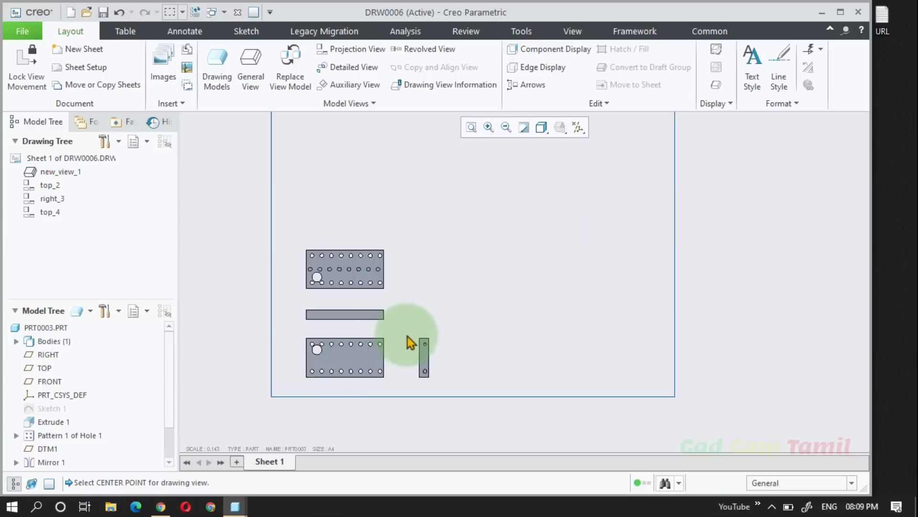
scroll(362, 346, down, 1)
scroll(317, 345, up, 1)
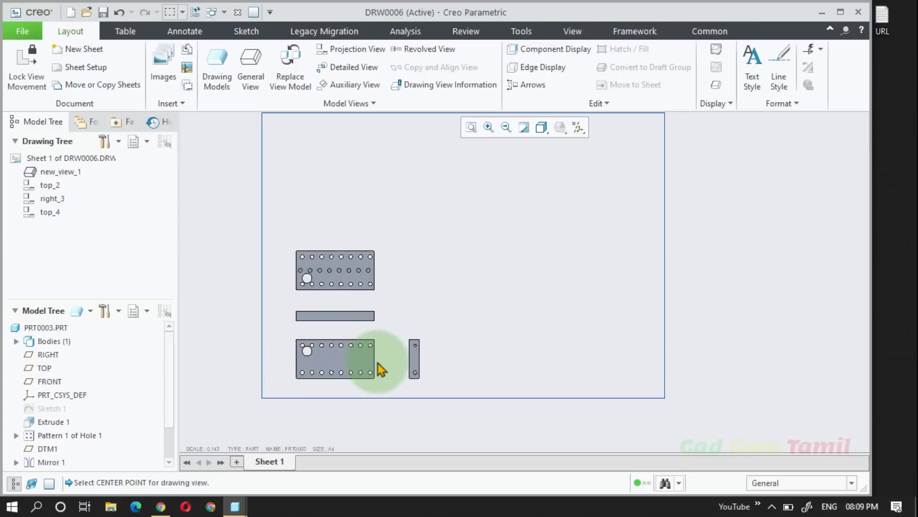
Set the display style of the drawing views to No Hidden
click(561, 127)
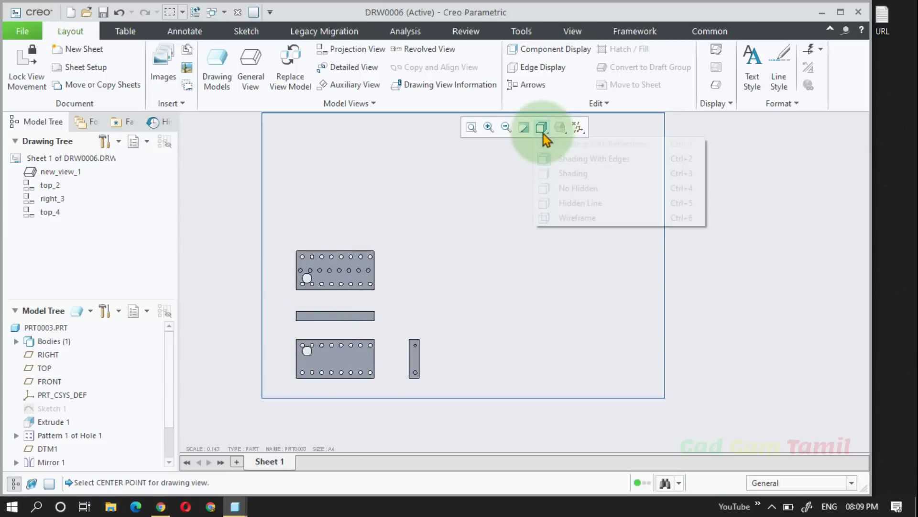
click(550, 188)
scroll(325, 348, up, 2)
scroll(324, 348, down, 4)
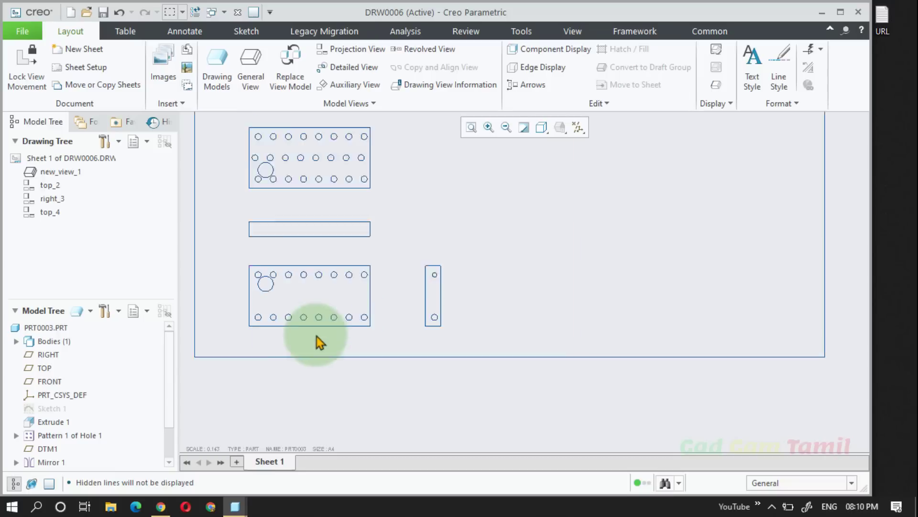
Show all the model's datum axes in the front view using Show Model Annotations
scroll(282, 305, up, 2)
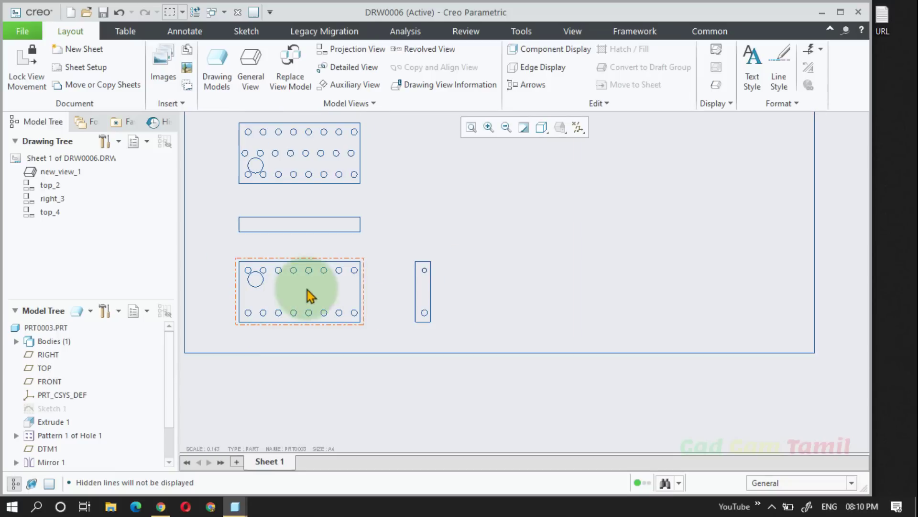
click(311, 291)
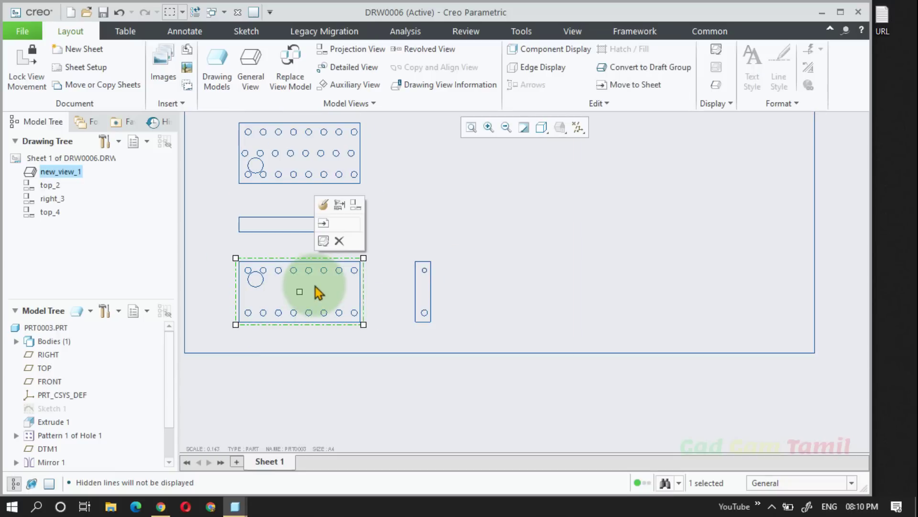
click(344, 206)
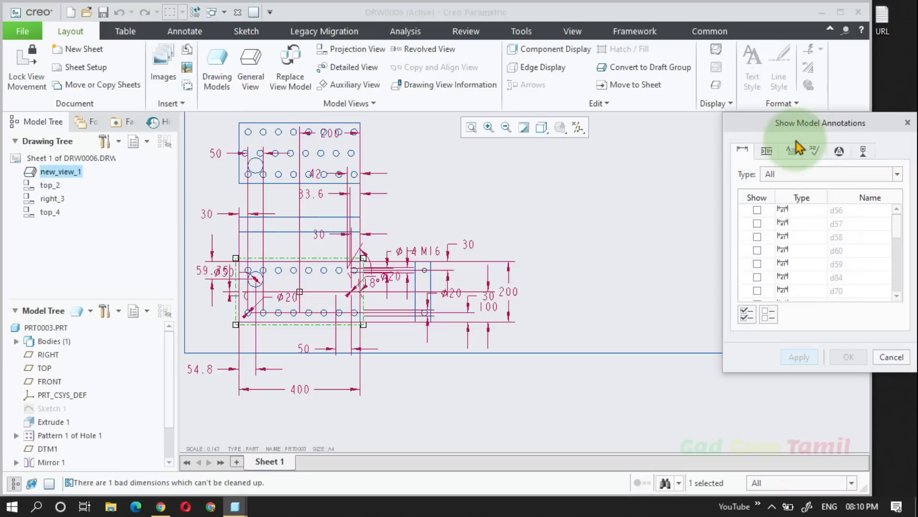
drag(800, 138, 693, 118)
click(754, 128)
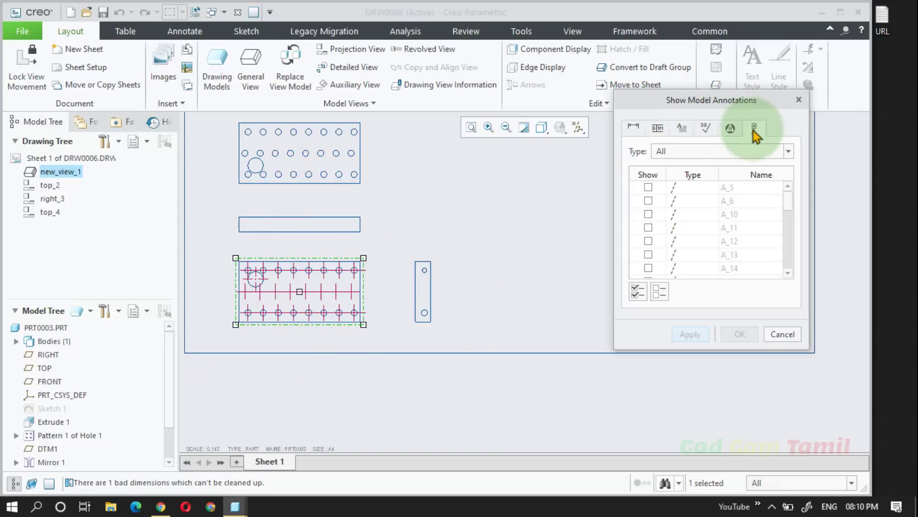
click(639, 292)
click(694, 335)
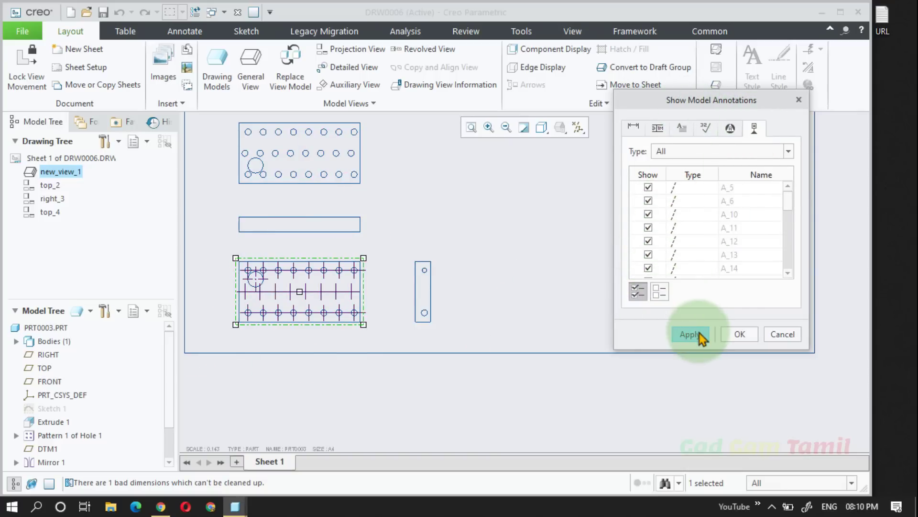
click(782, 334)
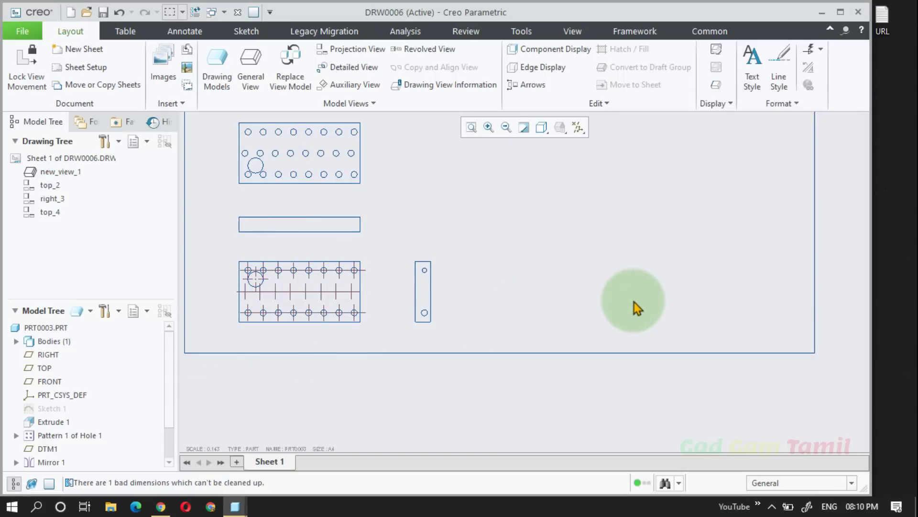
scroll(289, 344, up, 2)
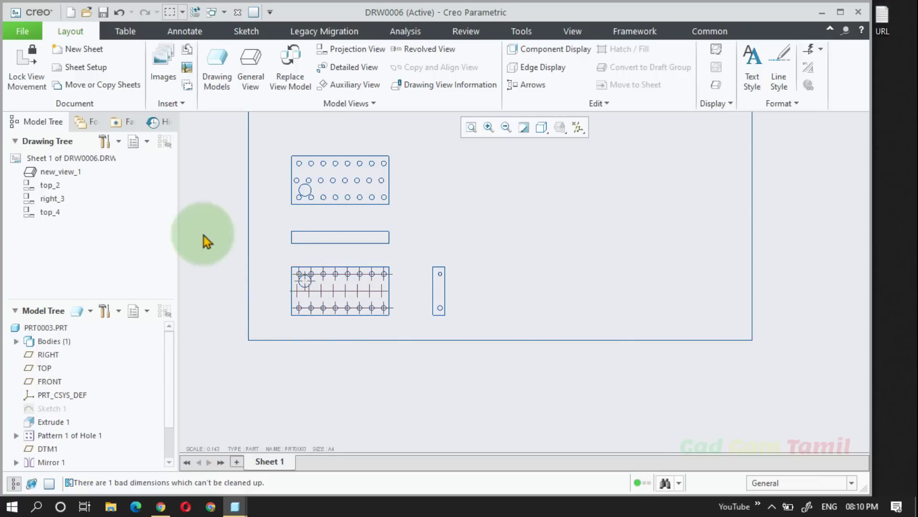
Start a new hole table listing standard and sketched holes, and try to add a Z column to it
click(126, 32)
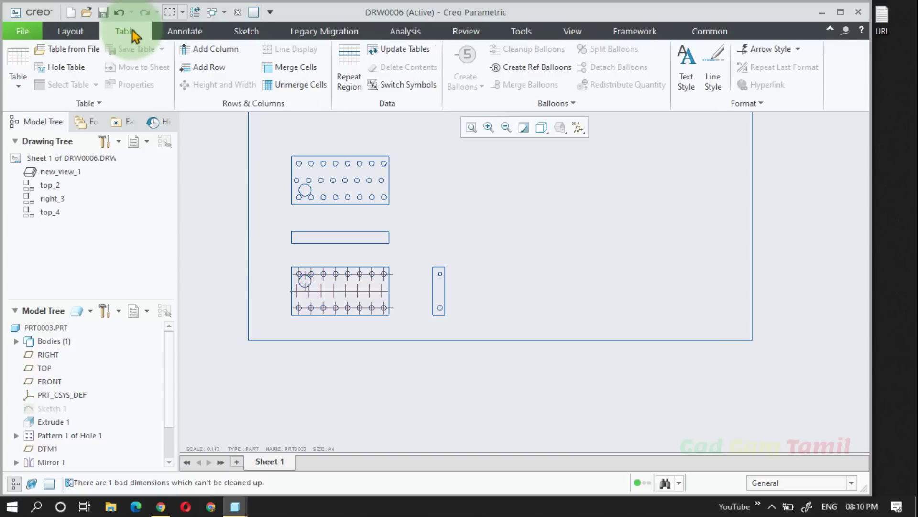
click(57, 72)
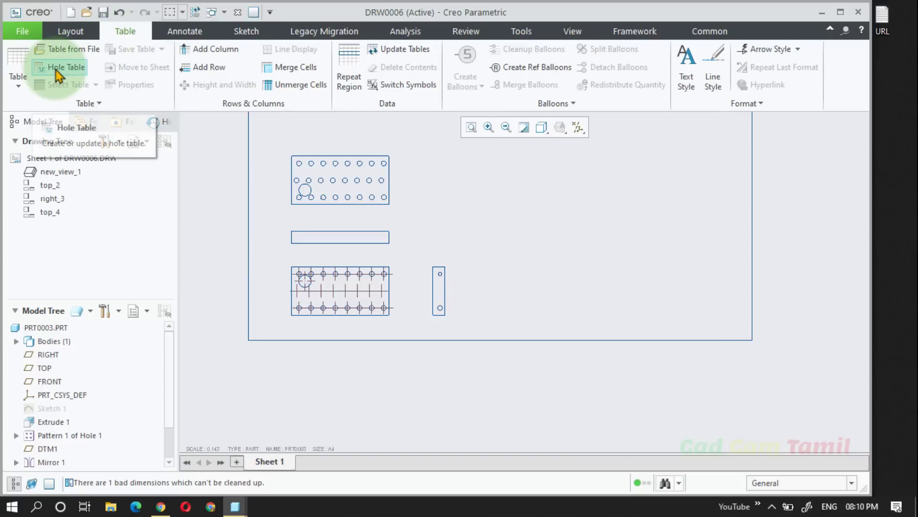
click(57, 72)
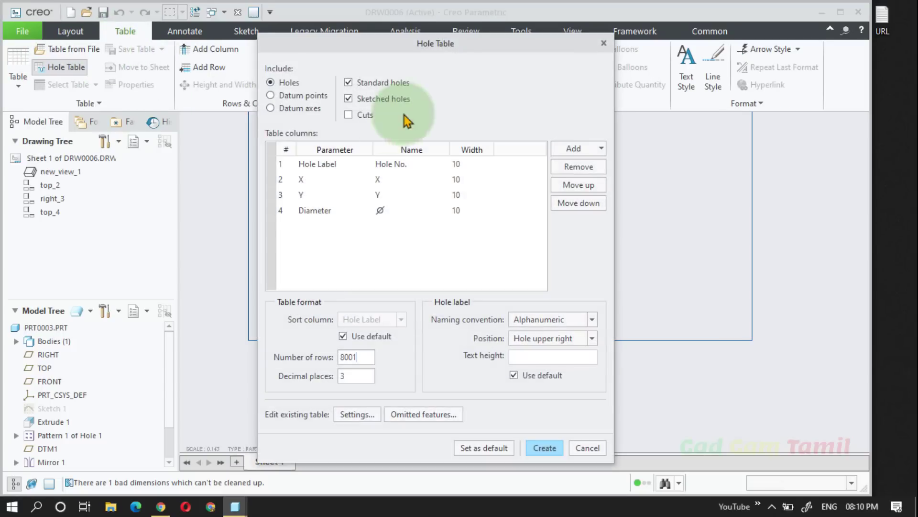
drag(447, 56, 440, 55)
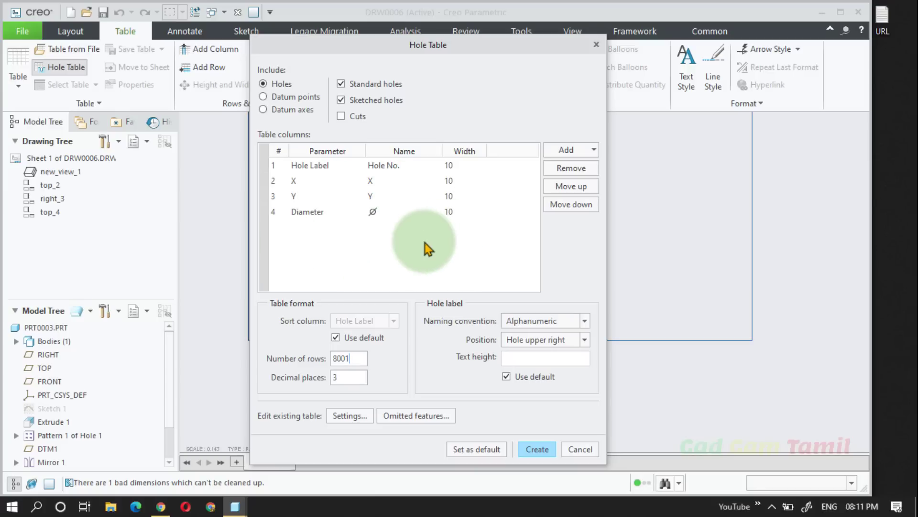
click(589, 150)
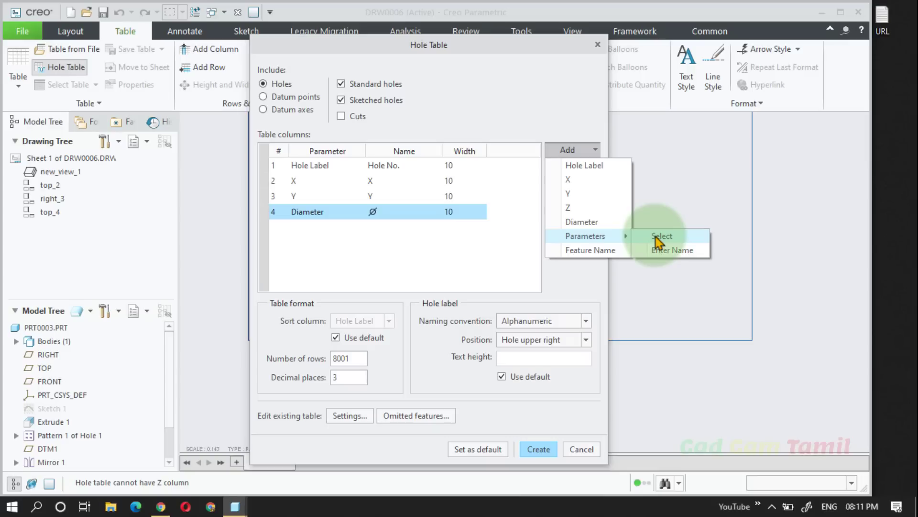
click(427, 259)
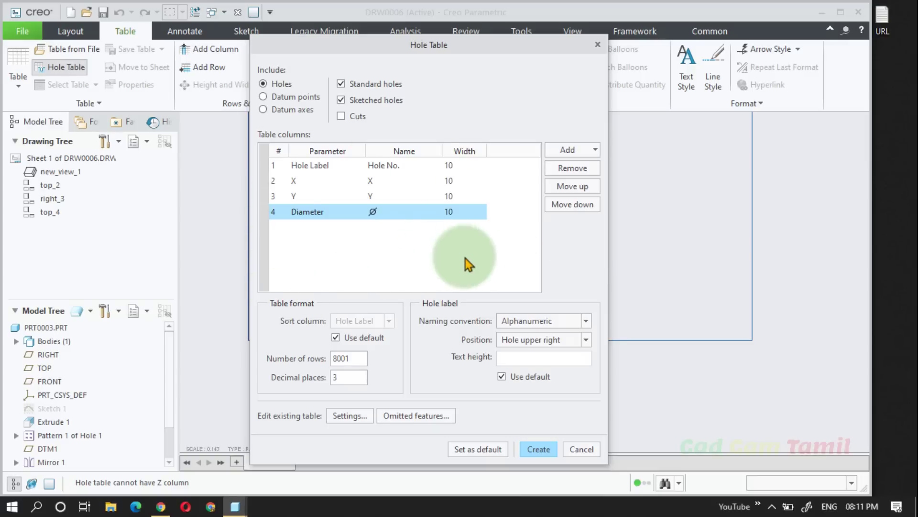
Remove the Diameter column from the hole table setup, and add a Diameter column again
click(416, 200)
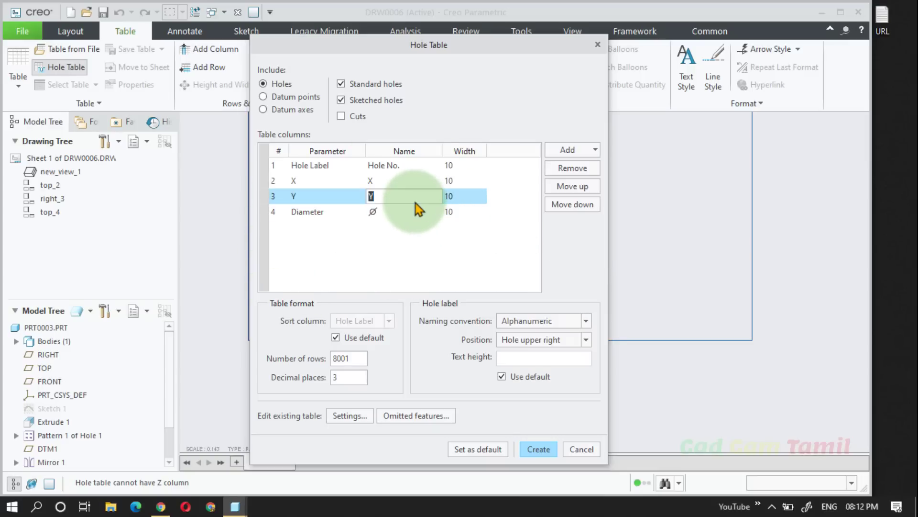
click(414, 228)
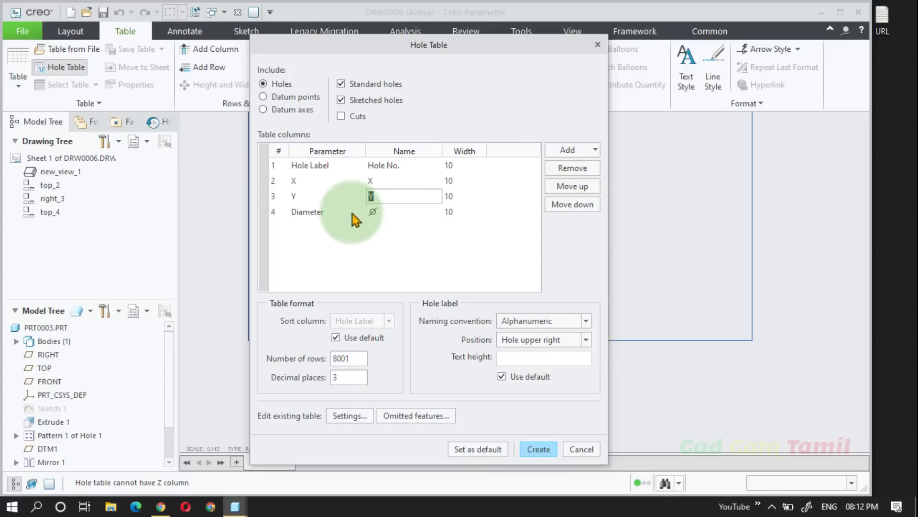
click(337, 237)
click(304, 225)
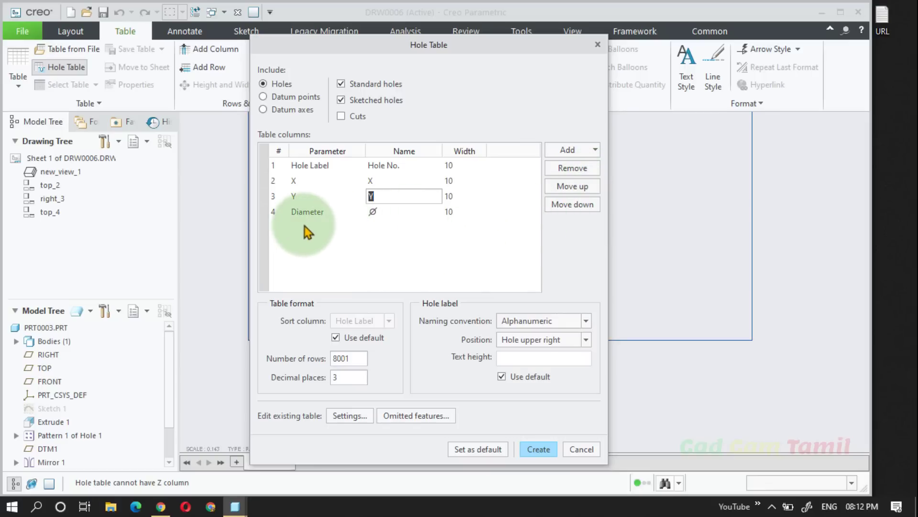
click(573, 168)
click(377, 248)
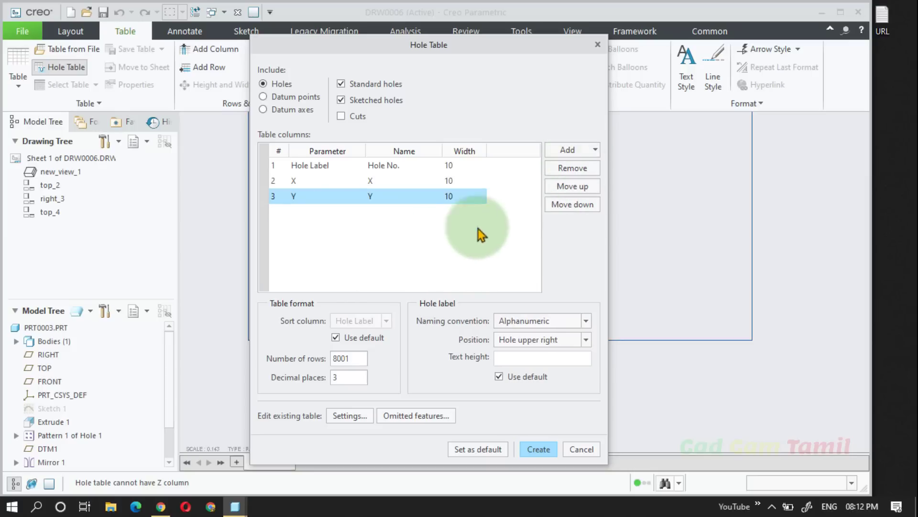
click(571, 150)
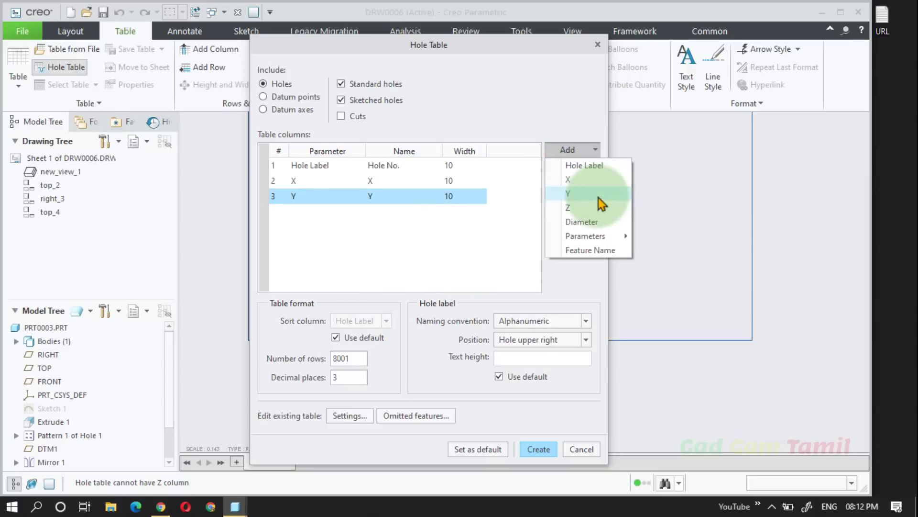
click(604, 223)
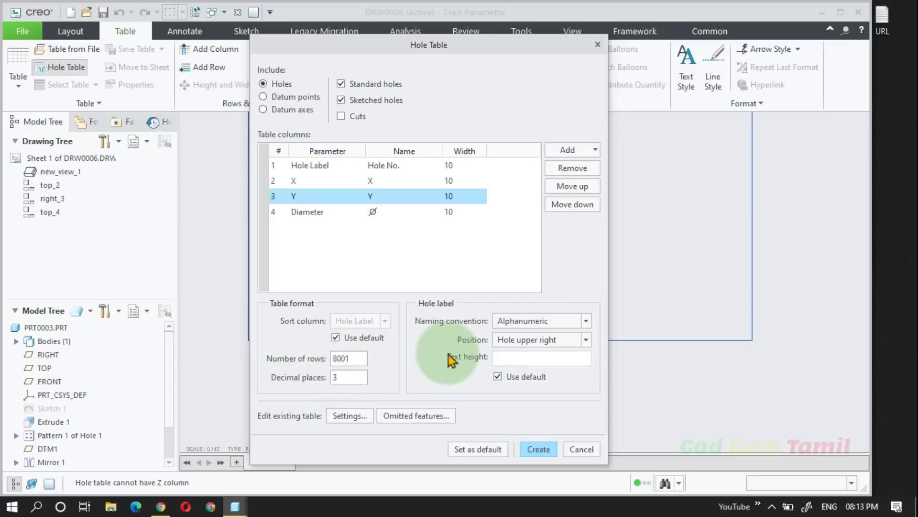
Try the Numeric naming convention for the hole labels, and return it to Alphanumeric
click(532, 325)
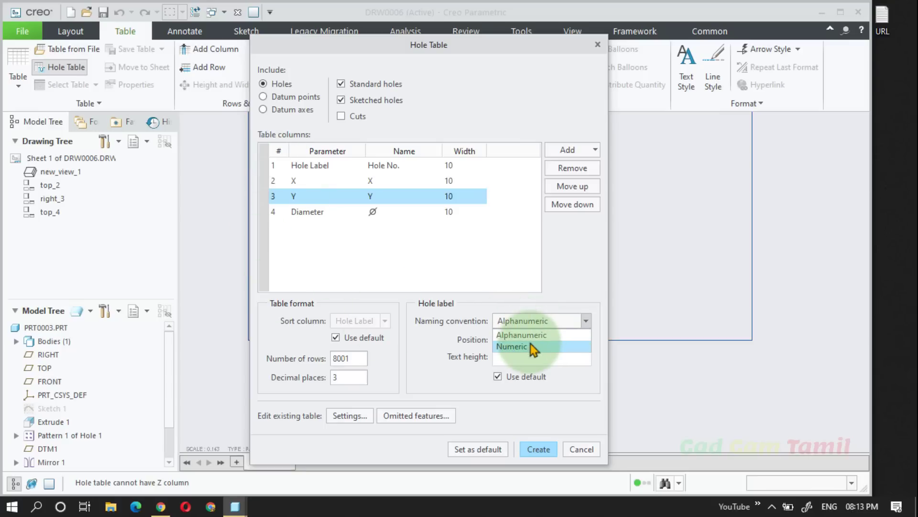
click(530, 343)
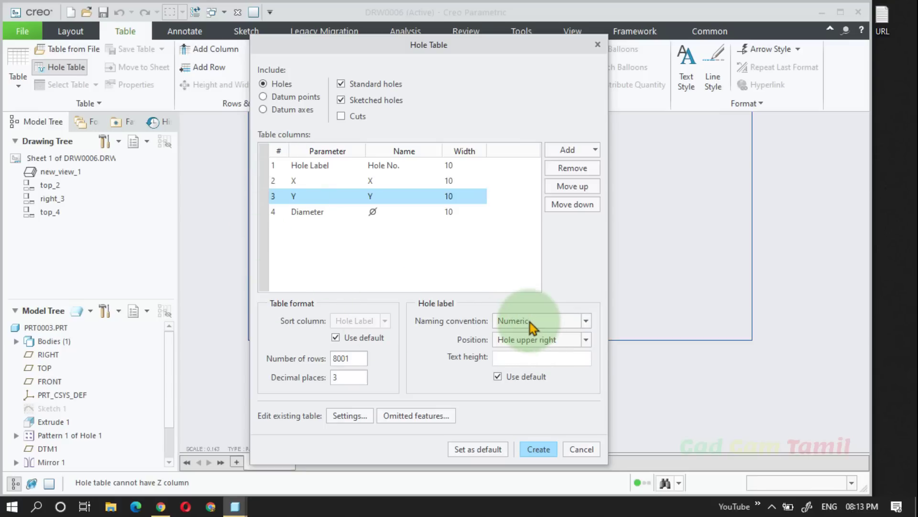
click(529, 324)
click(523, 335)
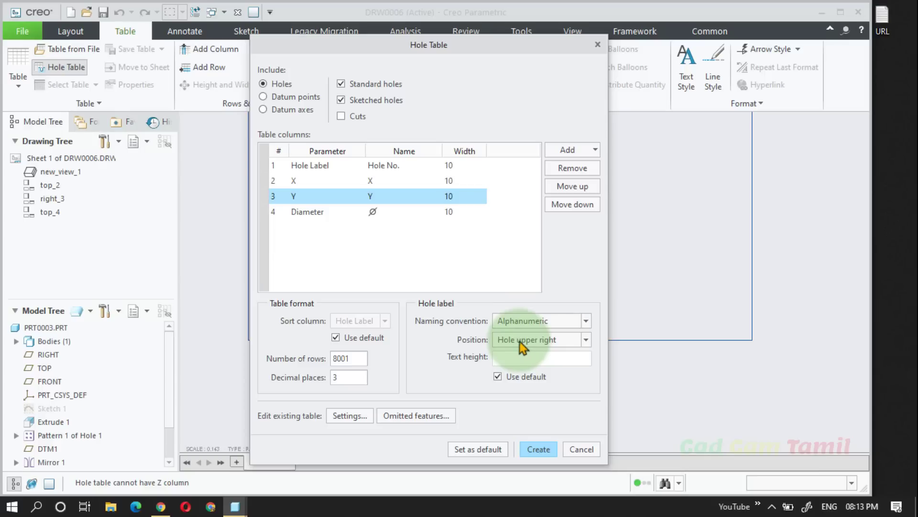
click(523, 321)
click(521, 343)
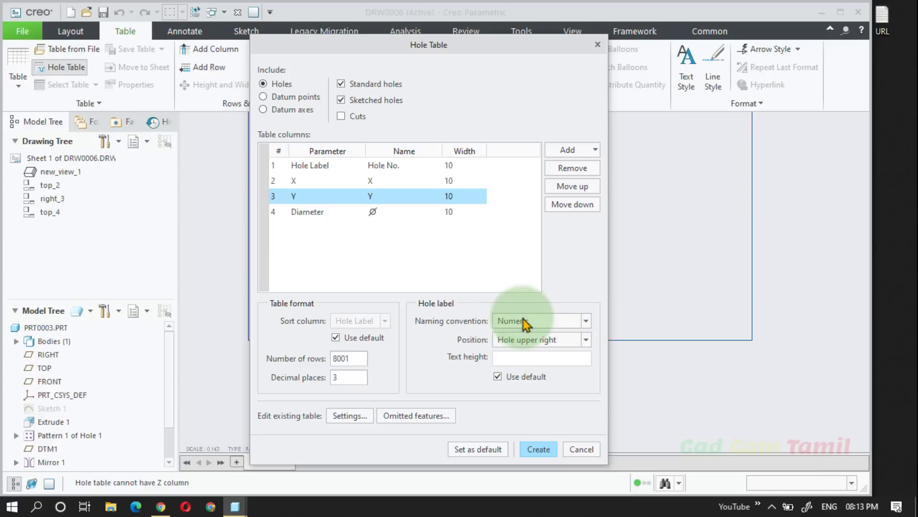
click(526, 322)
click(523, 336)
Set the hole label position to Hole center, keeping the default text height
click(510, 340)
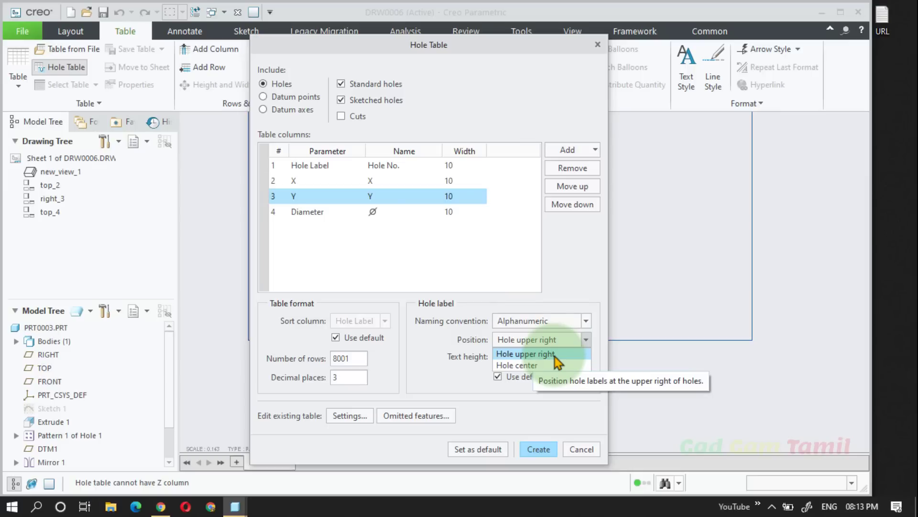
click(526, 354)
click(544, 341)
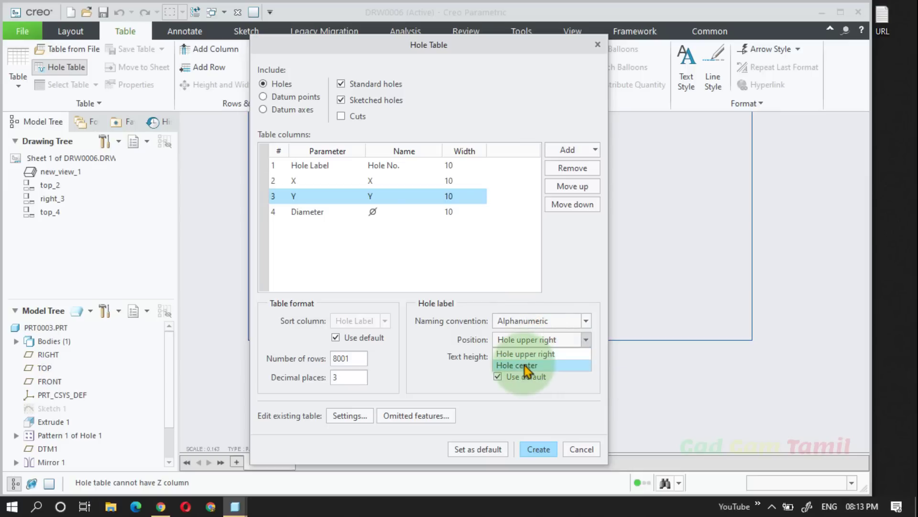
click(524, 365)
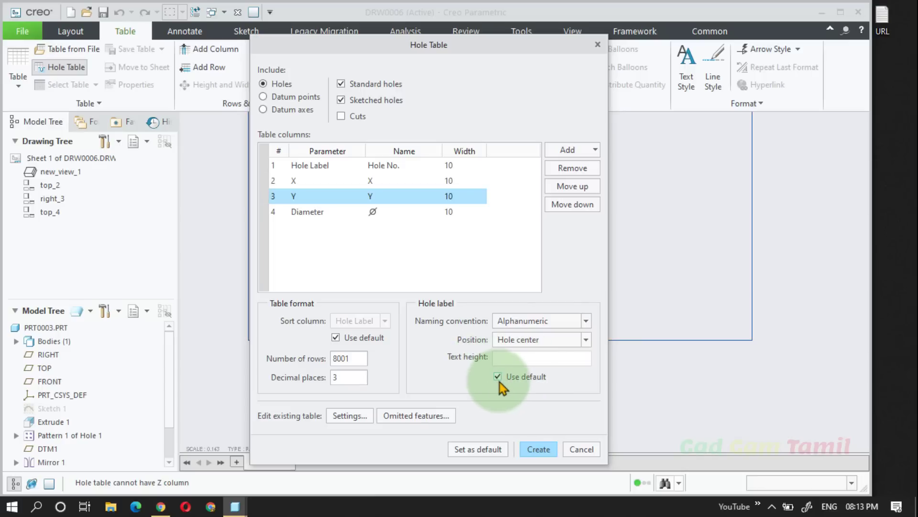
click(498, 377)
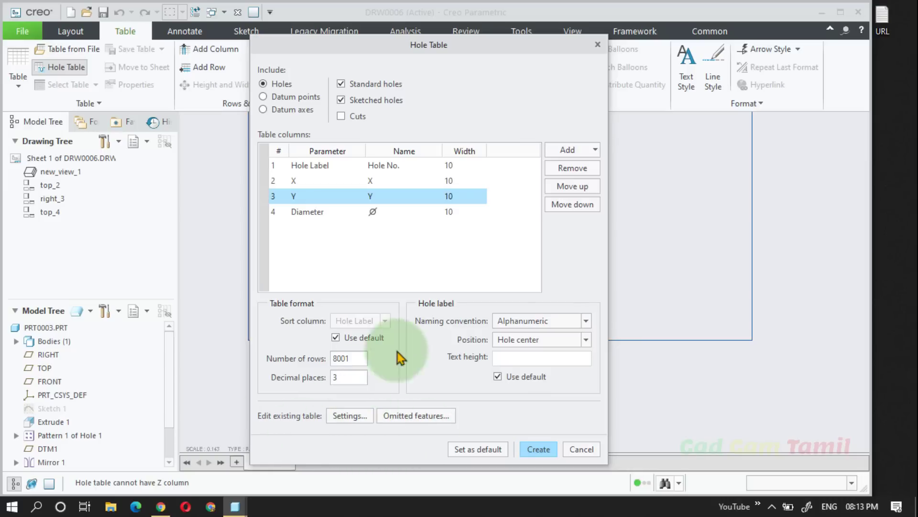
Create the hole table from the front view's PRT_CSYS_DEF, showing coordinate systems for selection, and place it in the sheet's empty upper-right area
click(540, 450)
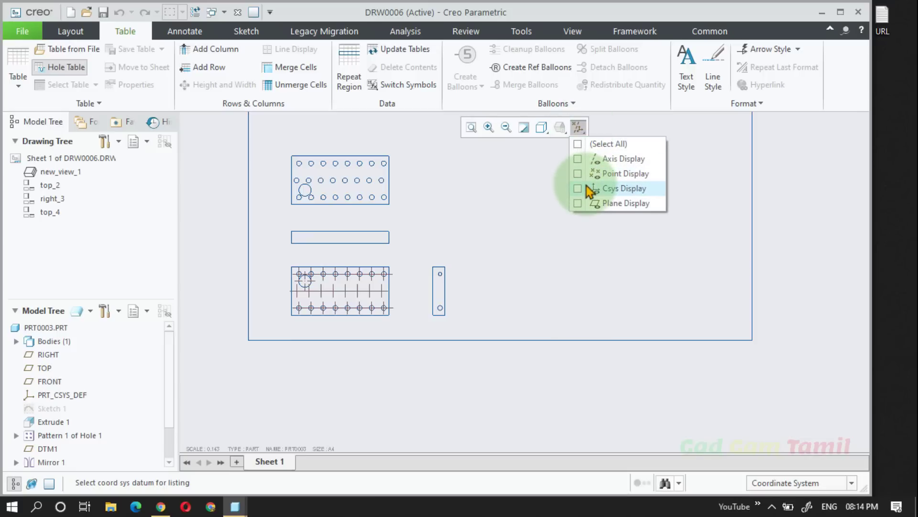
click(587, 188)
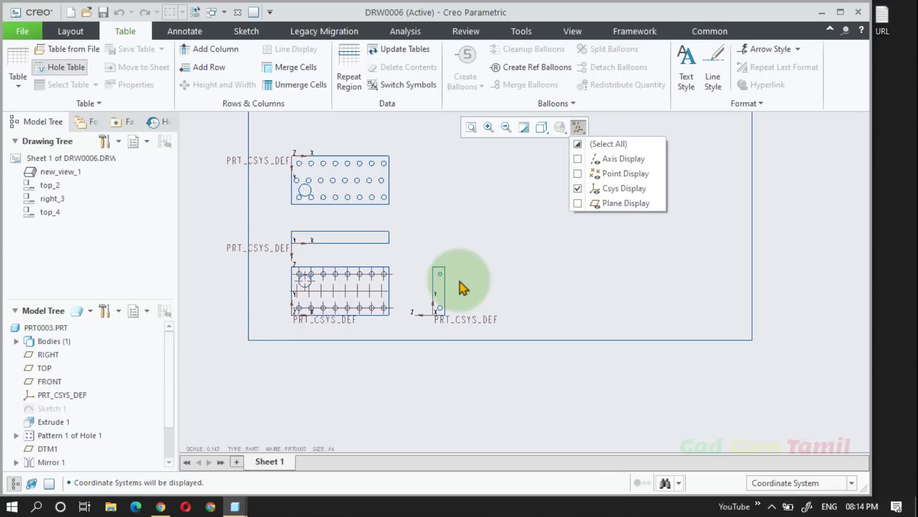
click(325, 323)
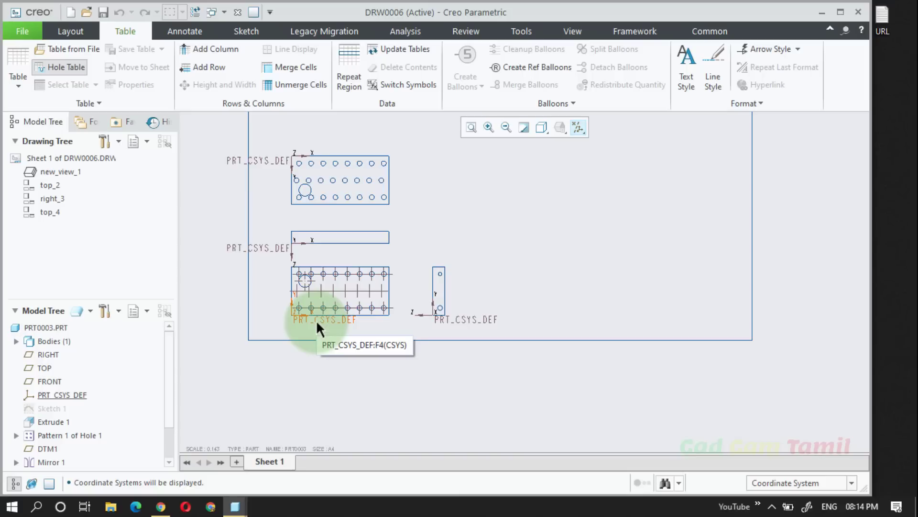
click(317, 319)
scroll(242, 391, down, 2)
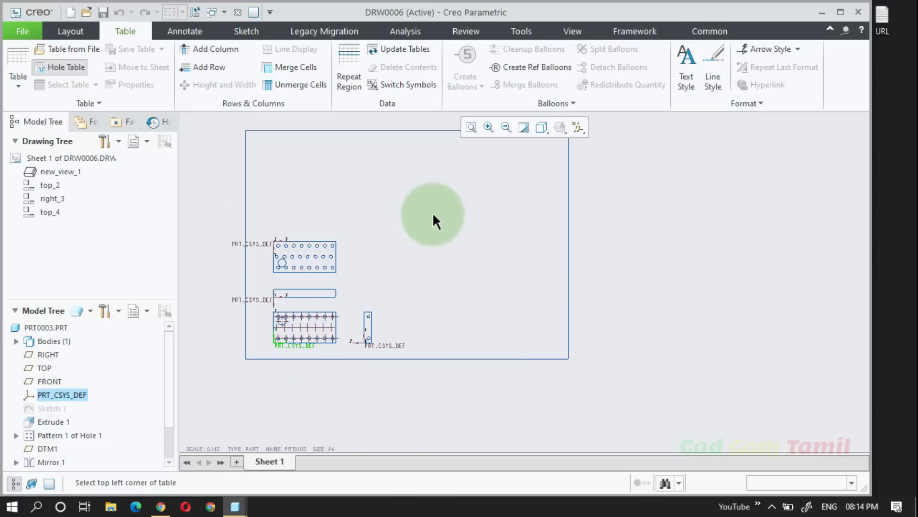
click(424, 164)
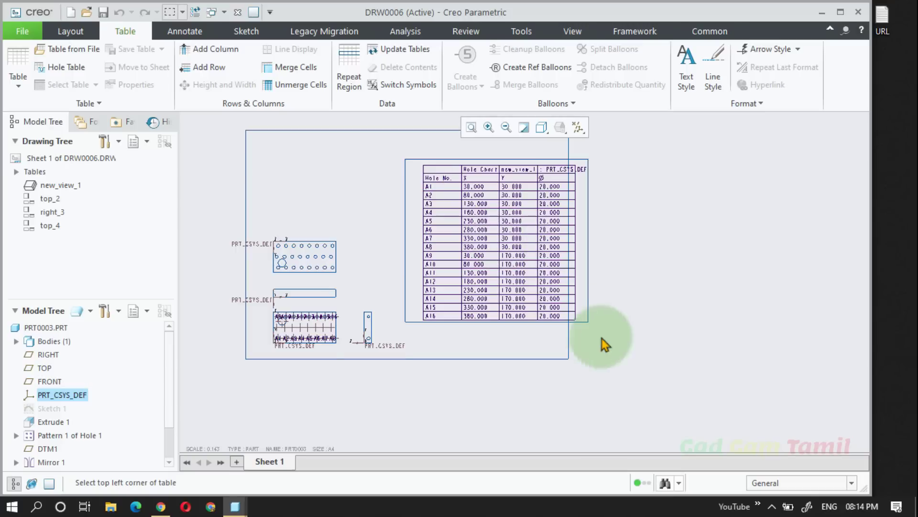
Move the hole table slightly left so that its columns lie inside the sheet border
click(522, 326)
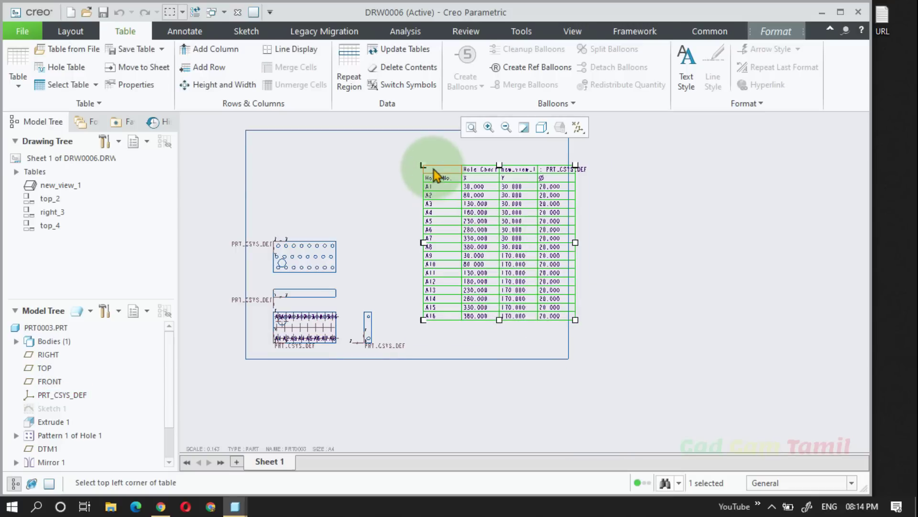
drag(424, 165, 408, 164)
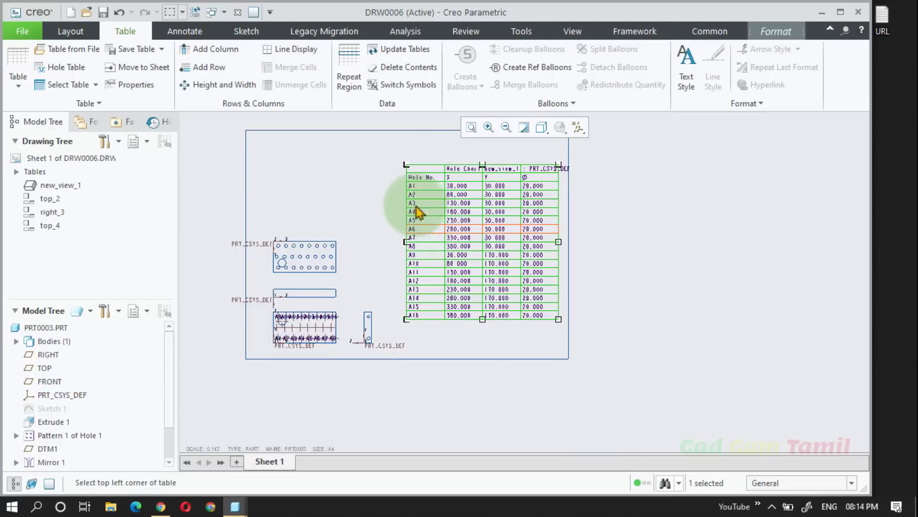
click(433, 344)
Examine the hole table's X, Y and diameter entries and compare its hole numbers with the labels in the front view
scroll(463, 218, down, 2)
scroll(442, 206, up, 6)
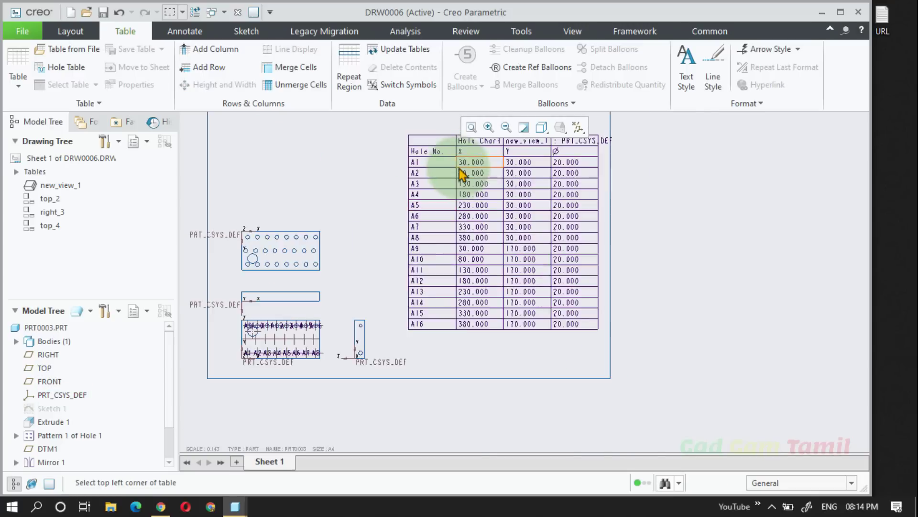
scroll(409, 190, down, 1)
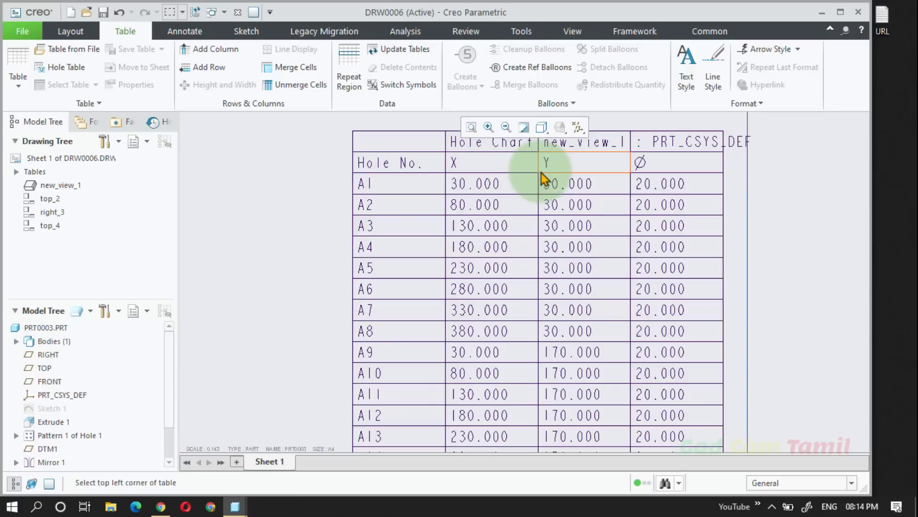
scroll(652, 178, down, 1)
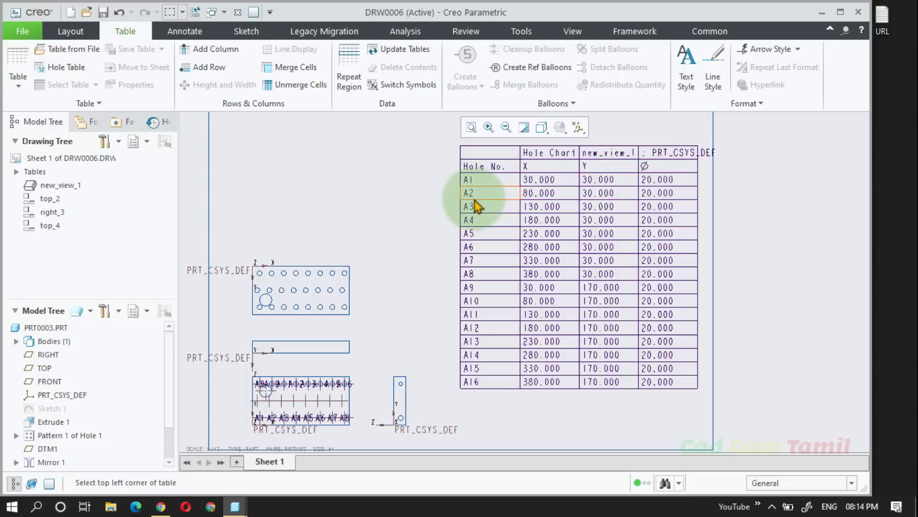
scroll(487, 177, up, 1)
click(477, 187)
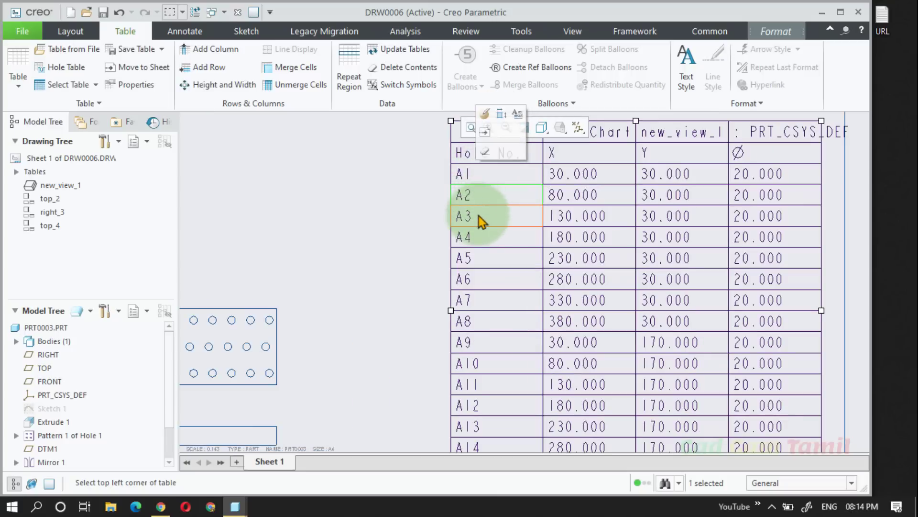
scroll(478, 216, down, 1)
scroll(289, 423, up, 3)
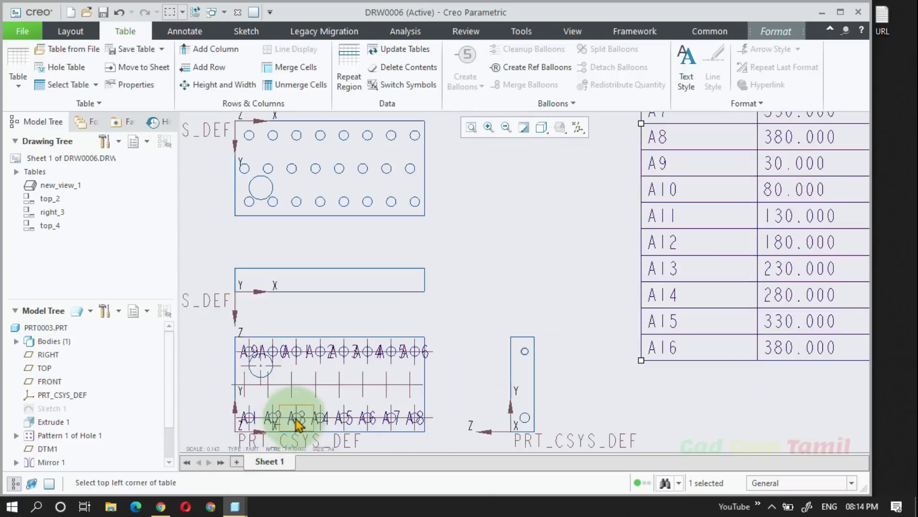
scroll(302, 239, up, 3)
scroll(430, 263, down, 2)
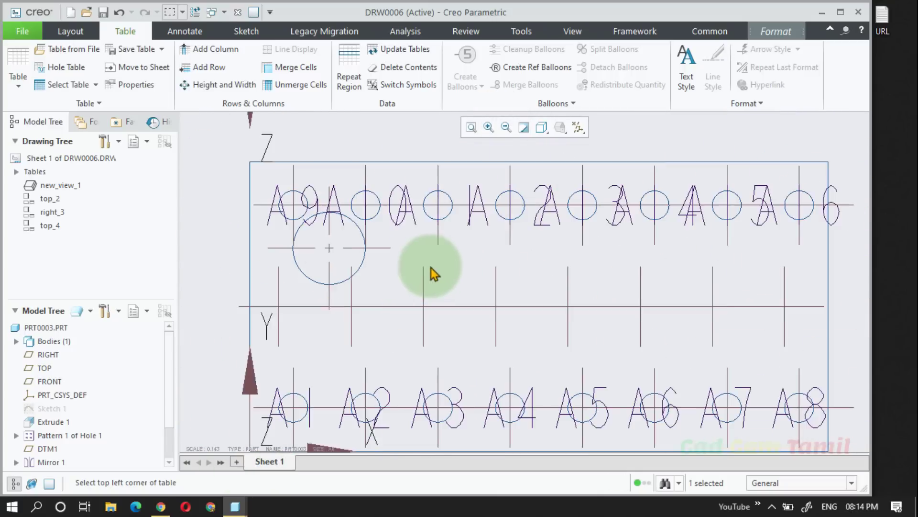
scroll(300, 260, up, 1)
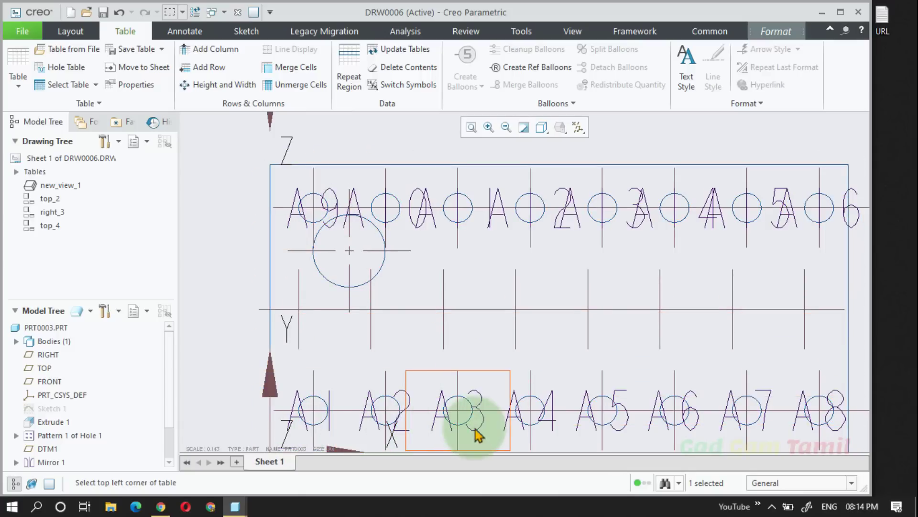
Turn off the coordinate system display in the drawing views
scroll(385, 338, down, 2)
click(578, 126)
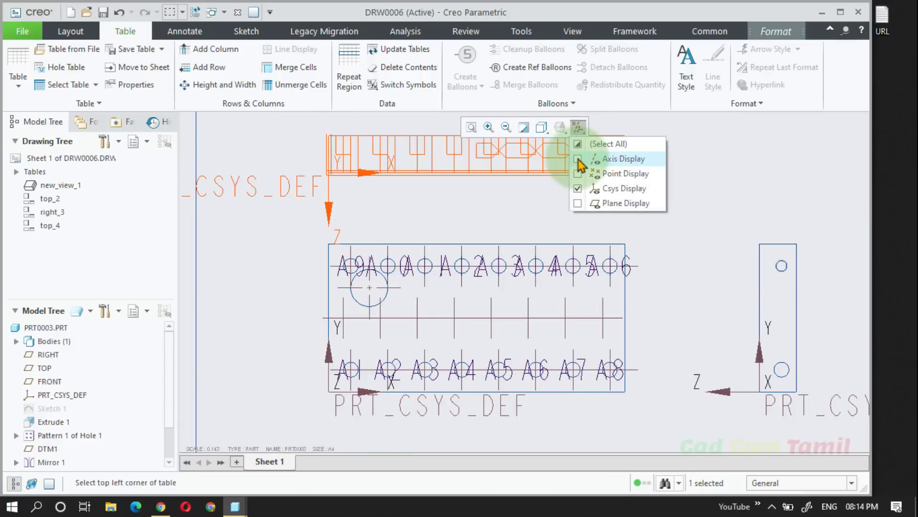
click(572, 189)
click(506, 220)
scroll(506, 220, down, 1)
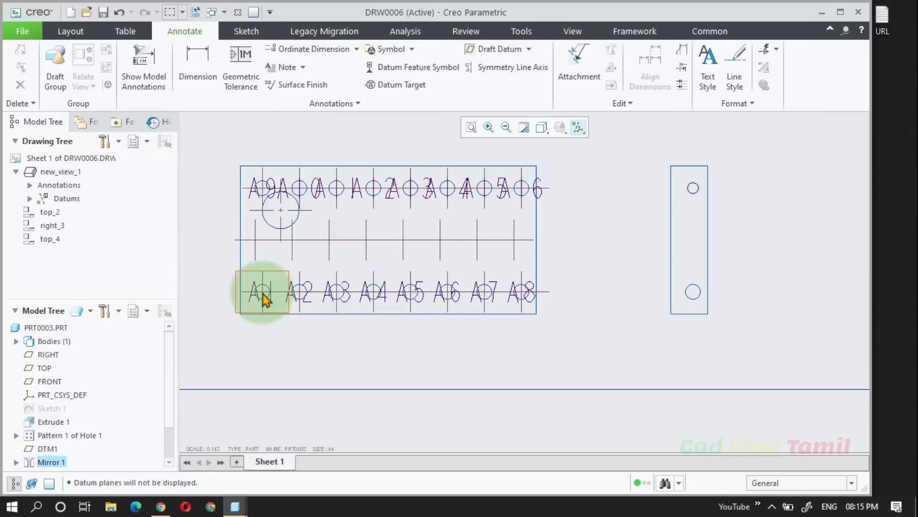
Set the text height of the letter A in the front view's A1 hole label to 0.3
double_click(265, 299)
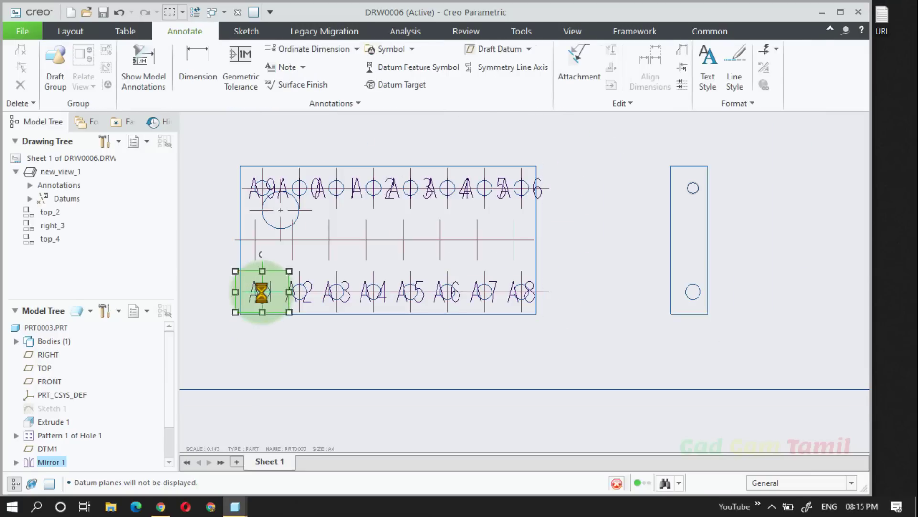
drag(271, 291, 246, 291)
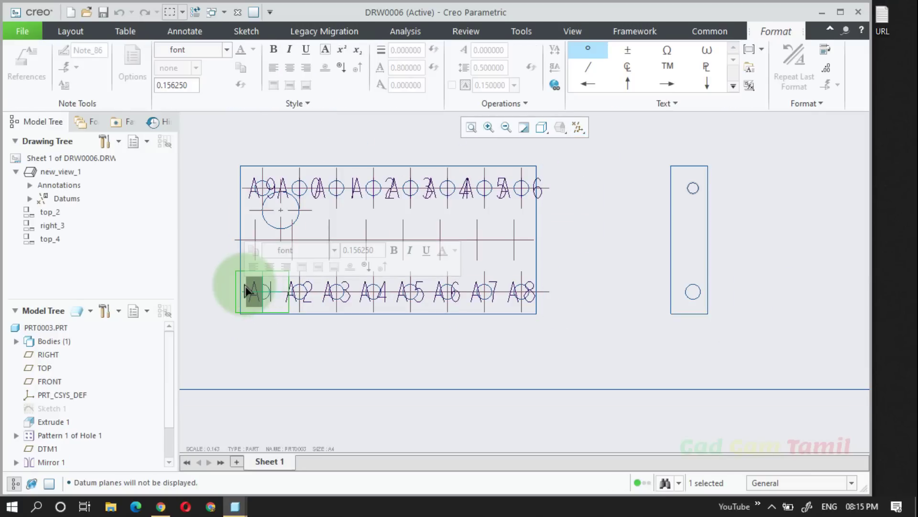
click(191, 85)
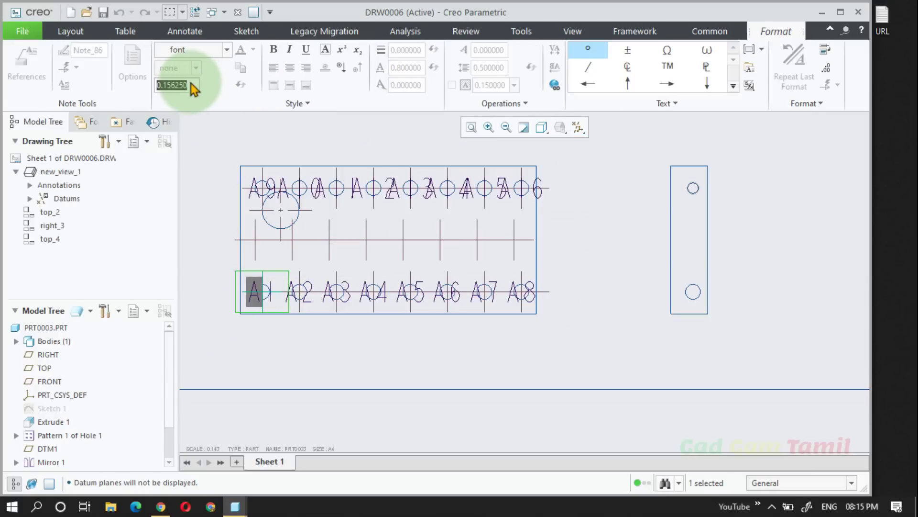
text(.3)
key(Return)
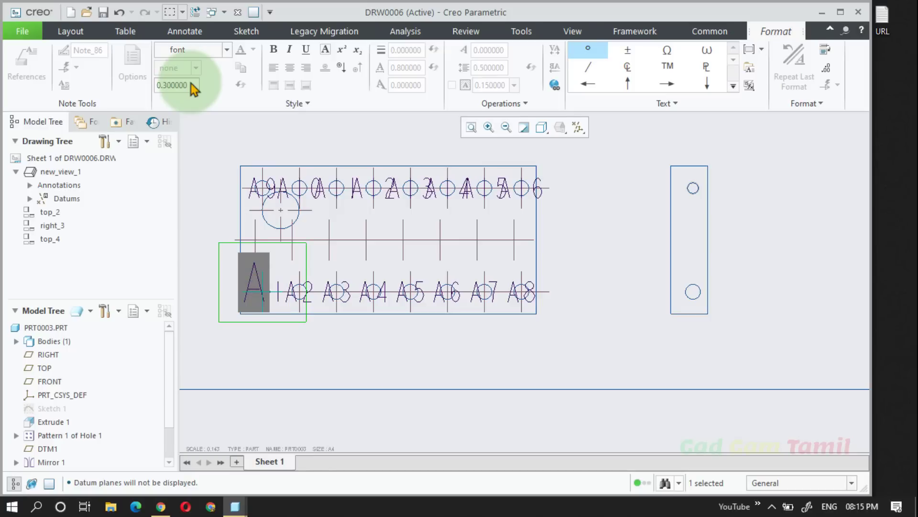
click(625, 301)
click(631, 299)
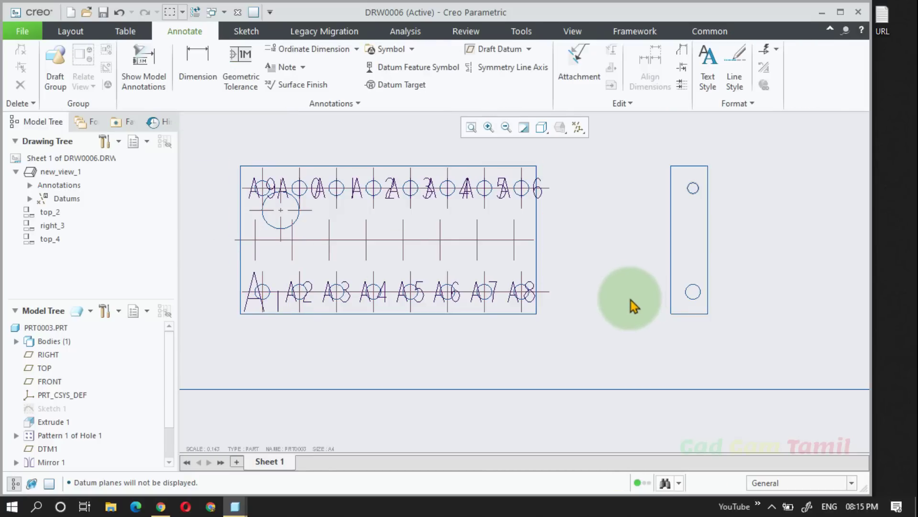
Edit the existing hole table's settings to use the Numeric naming convention for hole labels and update the table
scroll(267, 308, down, 4)
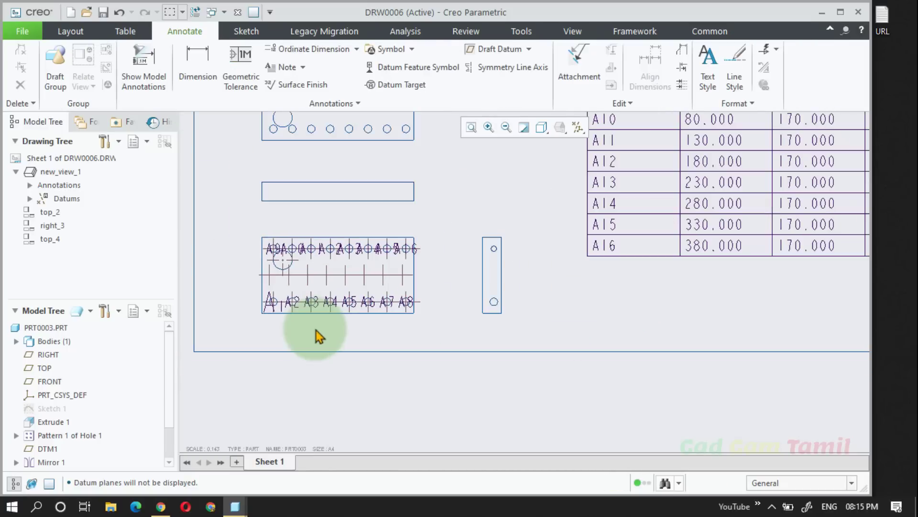
scroll(358, 335, down, 2)
scroll(498, 409, down, 2)
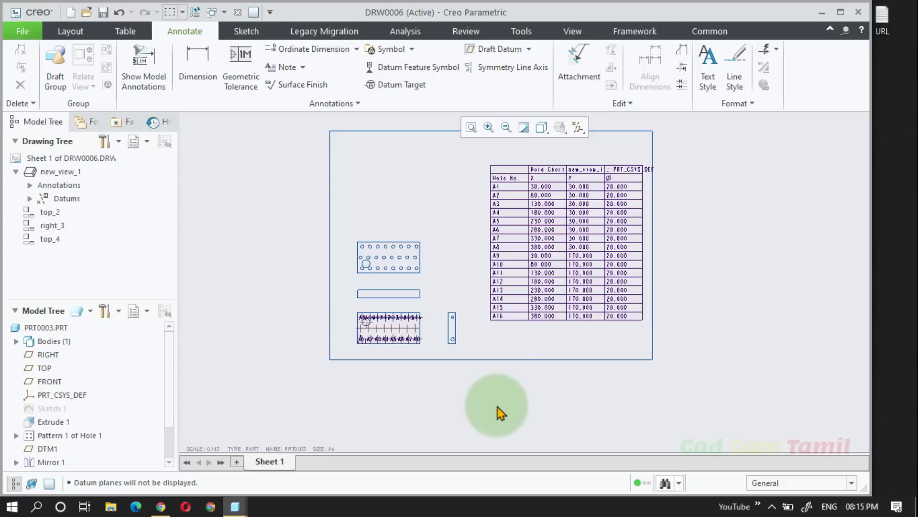
scroll(615, 195, up, 3)
scroll(514, 230, down, 1)
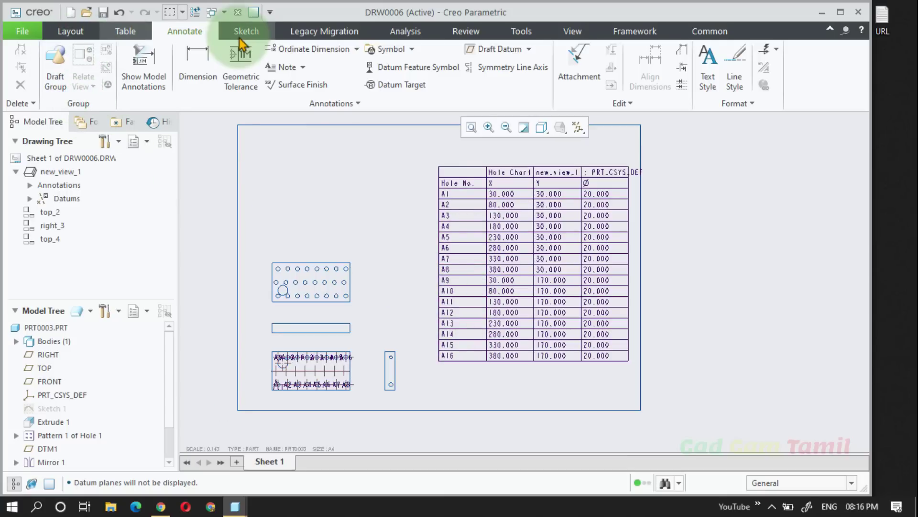
click(122, 28)
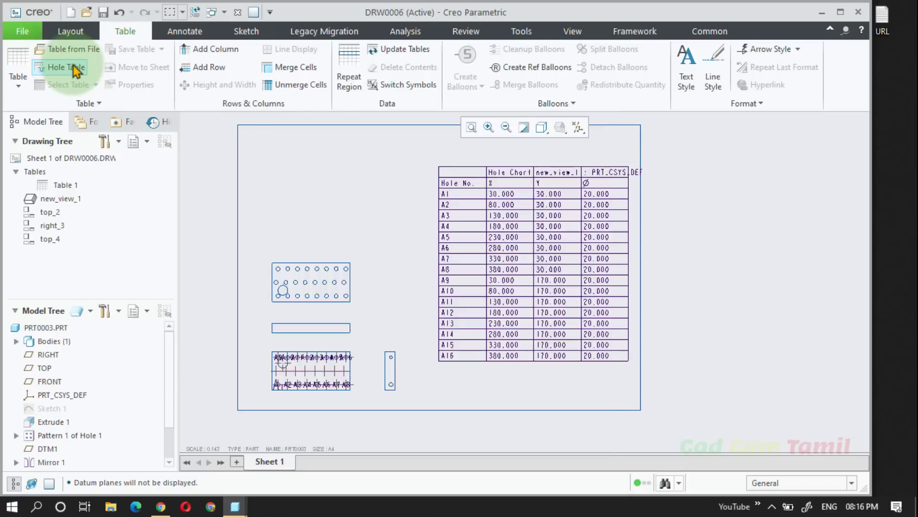
click(75, 70)
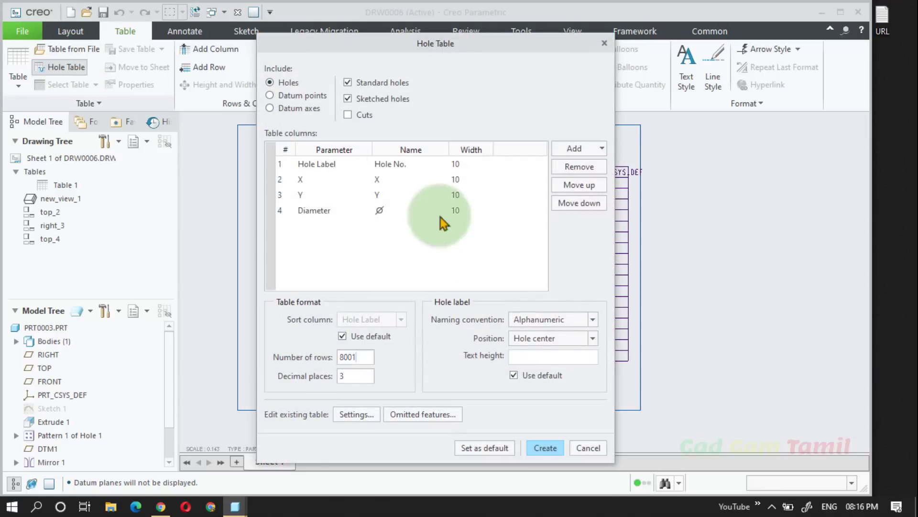
click(351, 422)
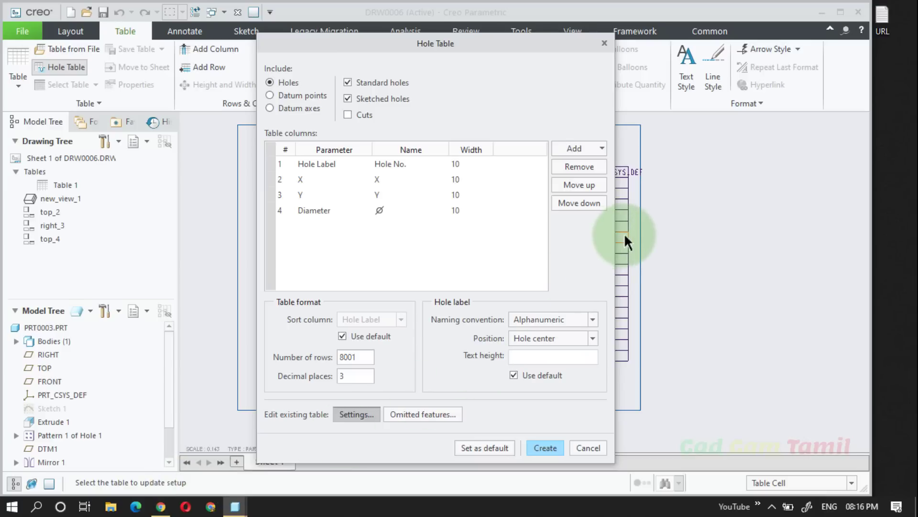
drag(437, 42, 246, 31)
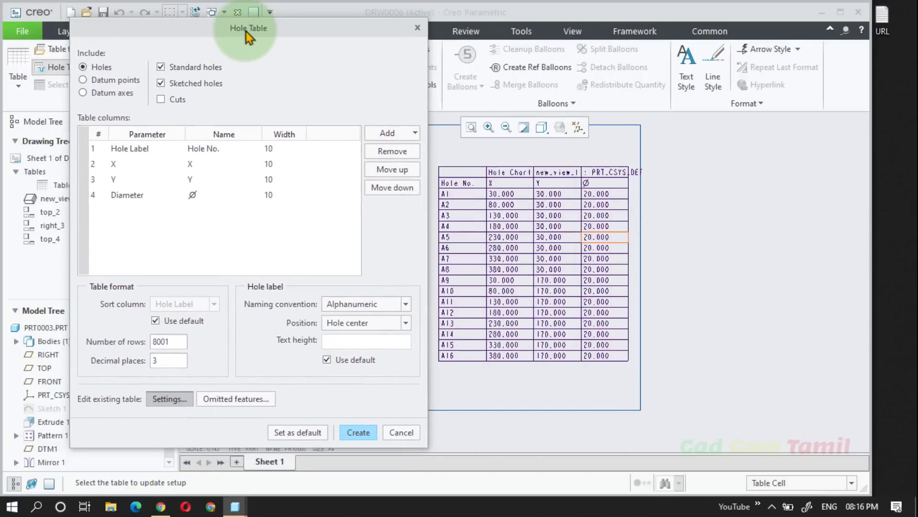
click(512, 196)
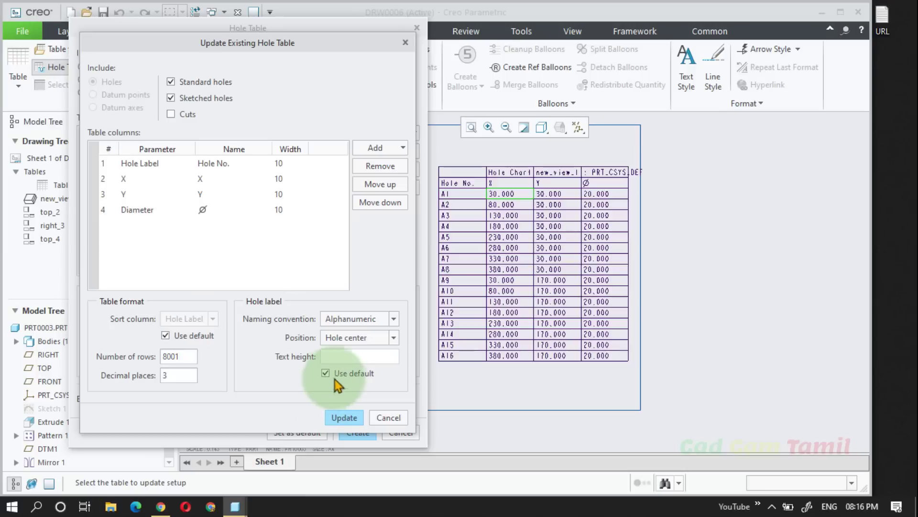
click(353, 318)
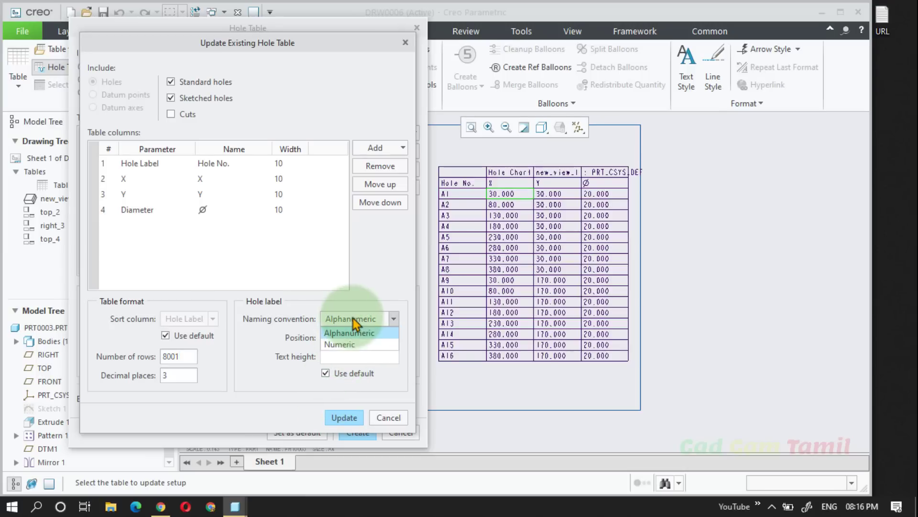
click(352, 345)
click(344, 418)
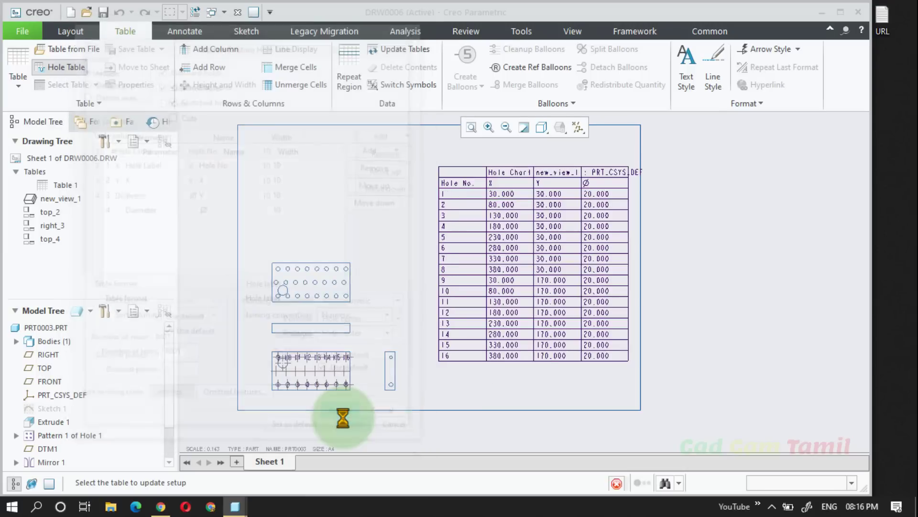
Switch the display style of the drawing views to Wireframe
scroll(420, 298, up, 4)
scroll(475, 158, down, 2)
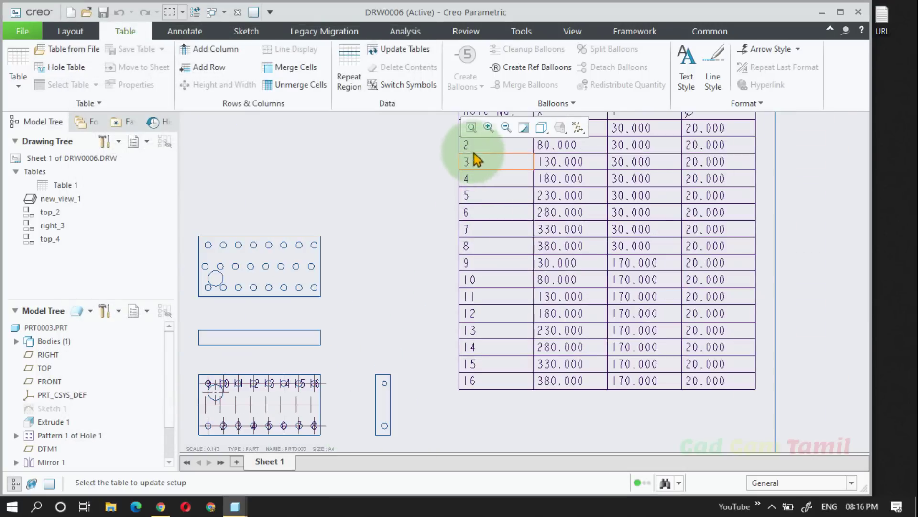
scroll(475, 342, down, 1)
middle_drag(450, 357, 452, 387)
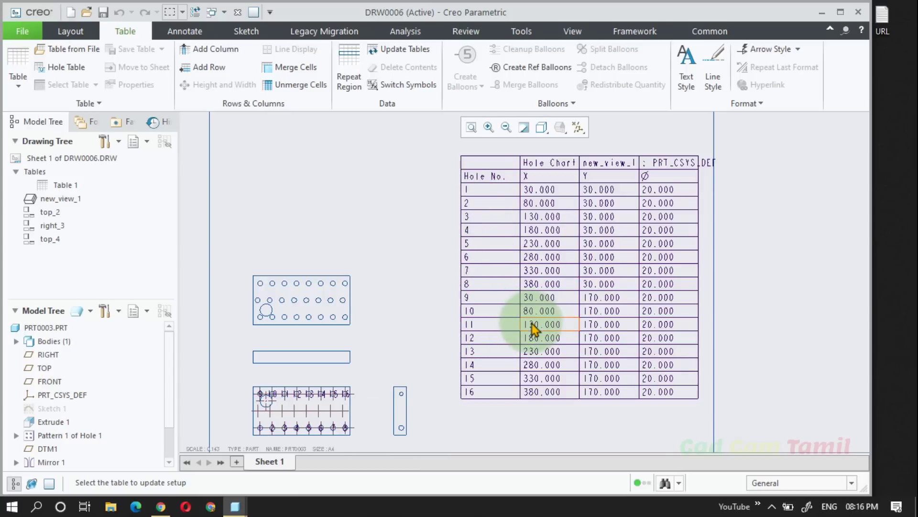
scroll(353, 420, down, 5)
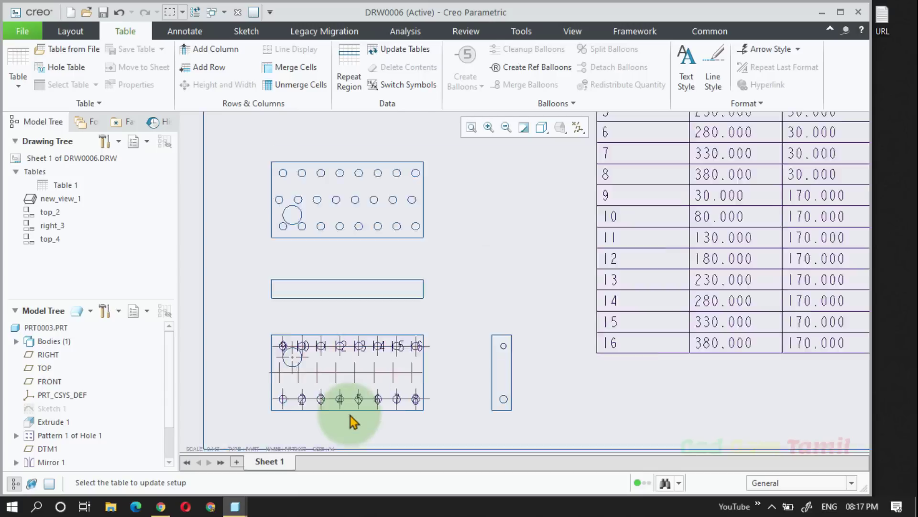
click(391, 386)
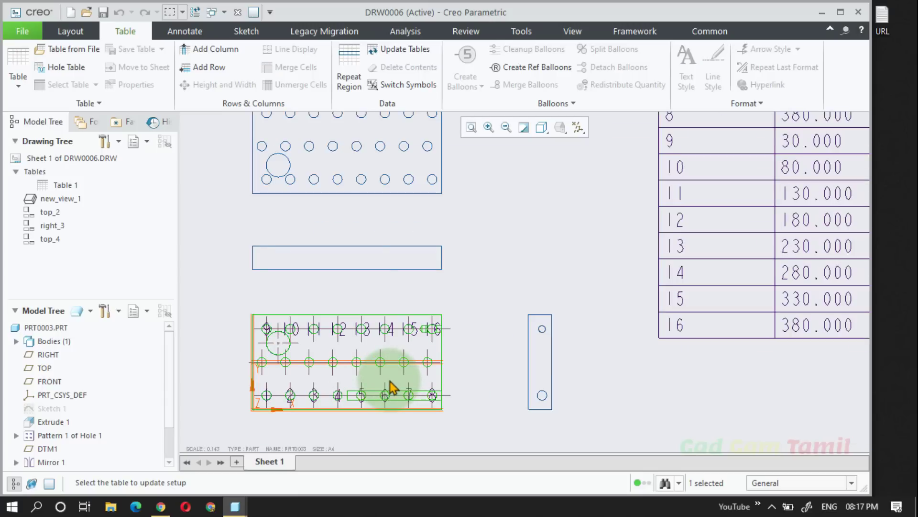
click(541, 127)
click(573, 219)
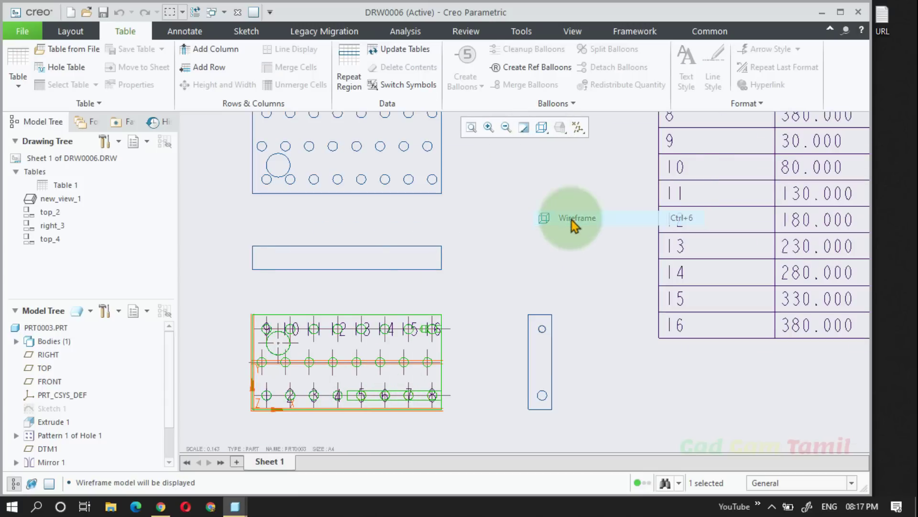
Examine which of the front view's hole rows carry labels and compare the hole numbers with the hole table's entries
scroll(389, 385, up, 2)
scroll(357, 366, down, 4)
click(357, 366)
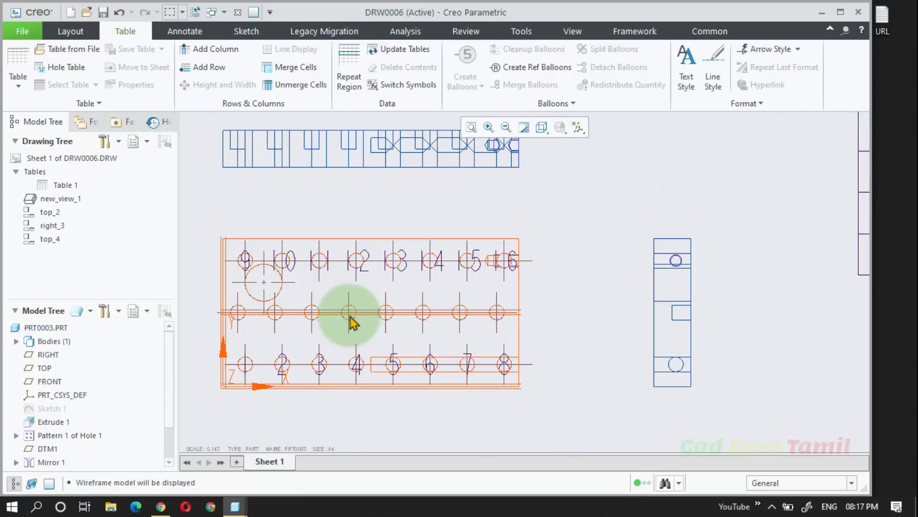
scroll(308, 365, up, 3)
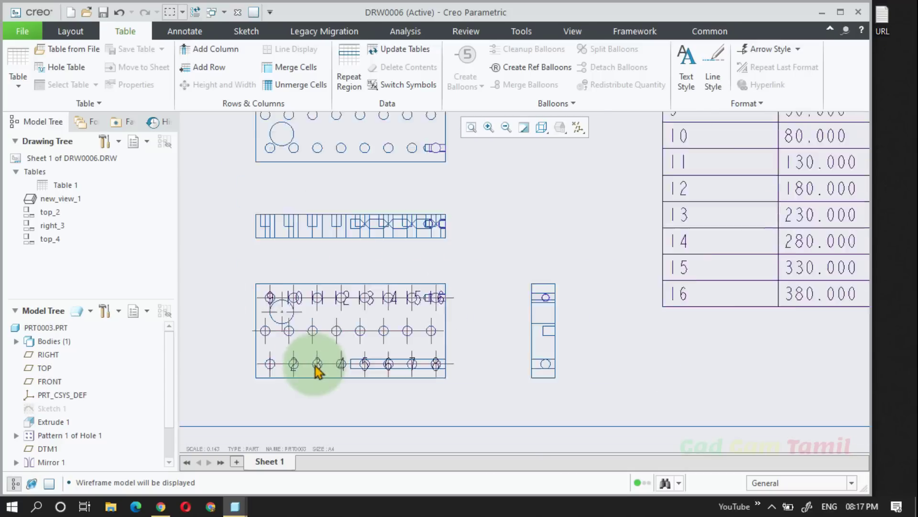
scroll(621, 299, up, 2)
scroll(601, 332, up, 2)
scroll(355, 381, up, 2)
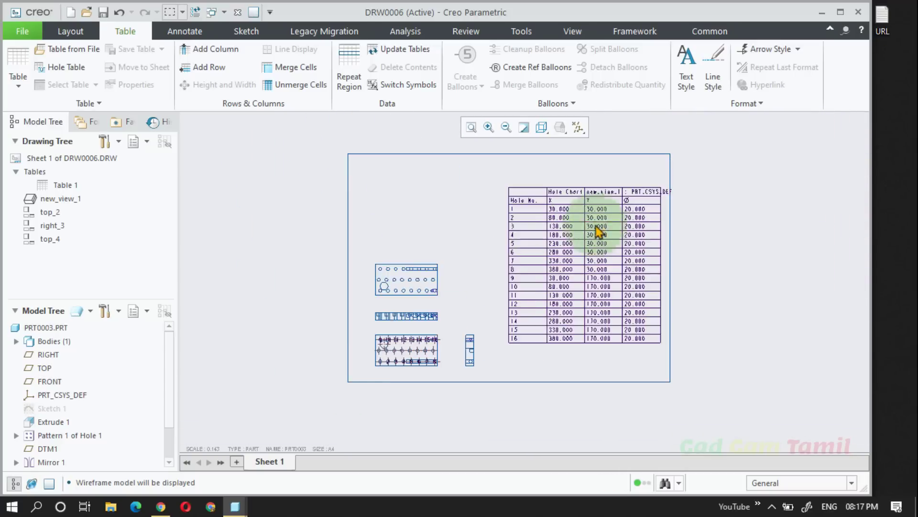
scroll(602, 227, down, 2)
scroll(590, 230, up, 1)
scroll(385, 403, down, 3)
click(363, 403)
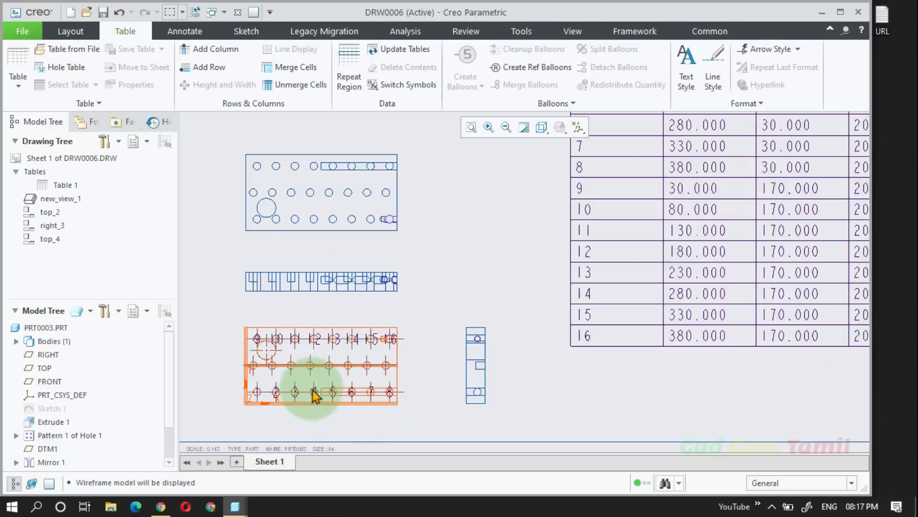
scroll(287, 397, up, 3)
scroll(306, 390, up, 1)
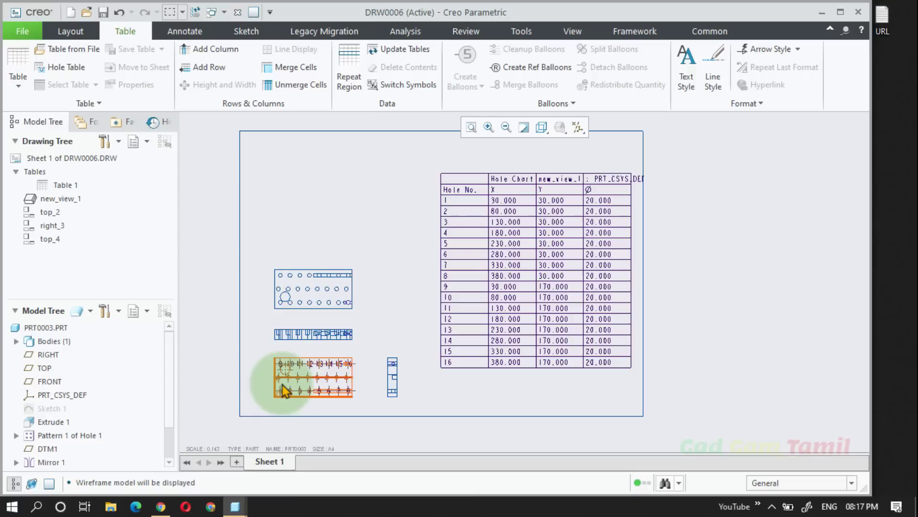
scroll(422, 271, up, 1)
scroll(368, 365, down, 2)
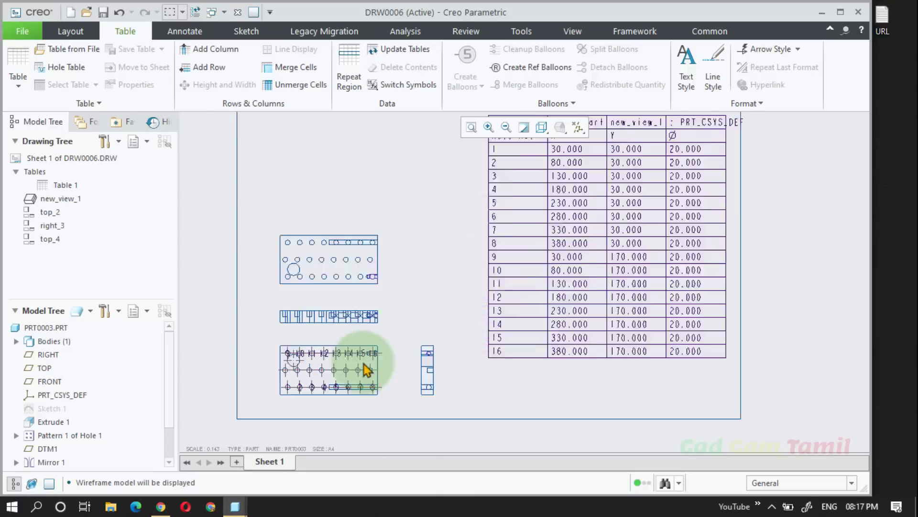
Delete the whole hole table from the sheet and accept that the deletion is permanent
scroll(369, 328, up, 2)
drag(441, 166, 644, 376)
key(Delete)
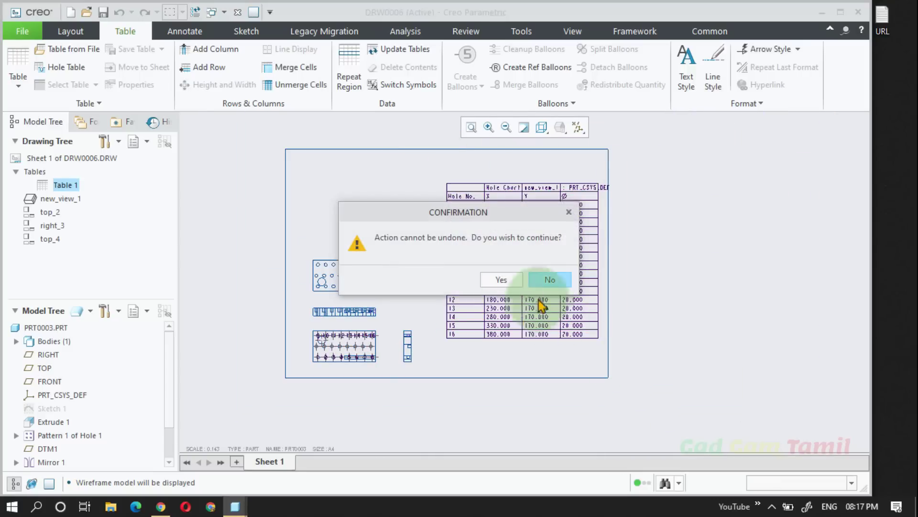
click(498, 280)
Set up a new hole table that includes datum axes, and try to add a Diameter column
click(65, 67)
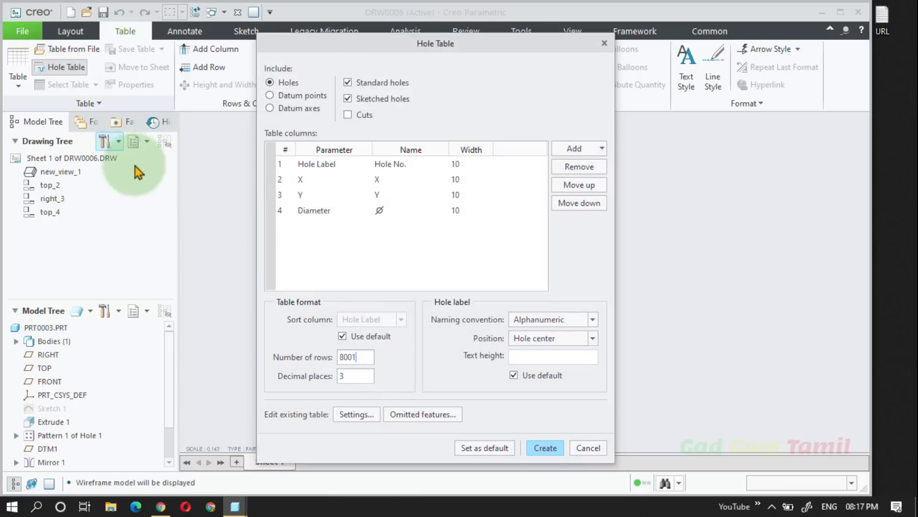
click(286, 109)
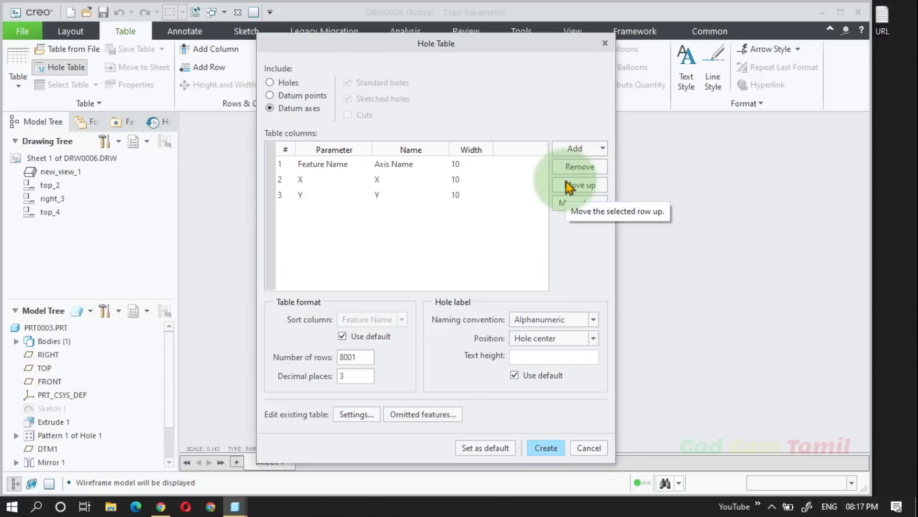
click(579, 150)
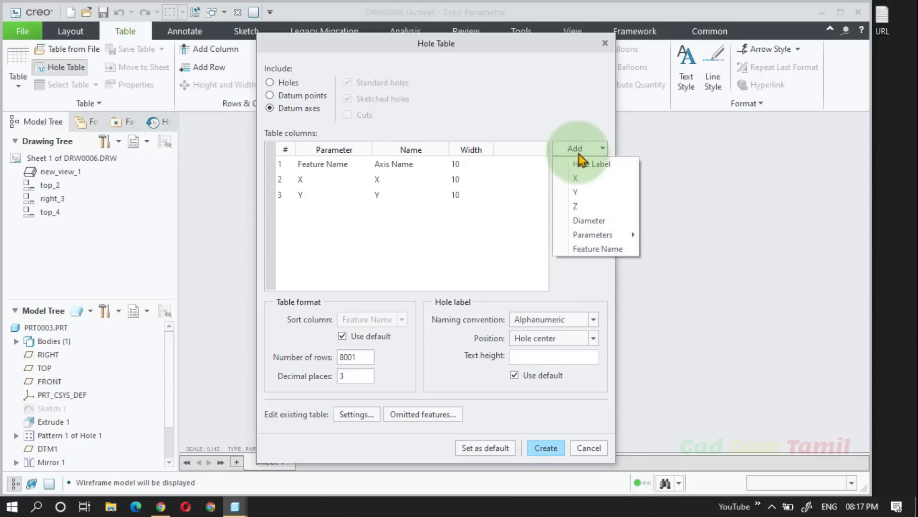
click(608, 224)
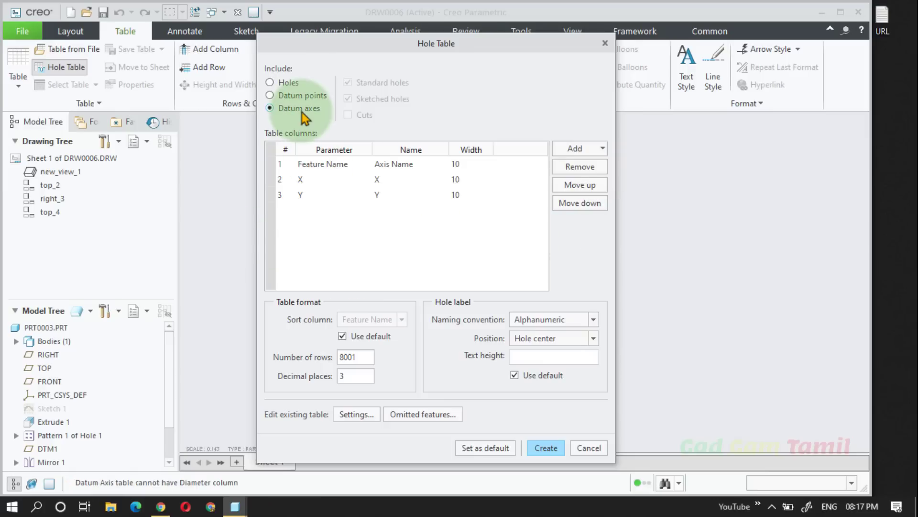
Start creating the datum axes hole table and turn on the display of coordinate systems in the drawing views
click(498, 452)
click(541, 450)
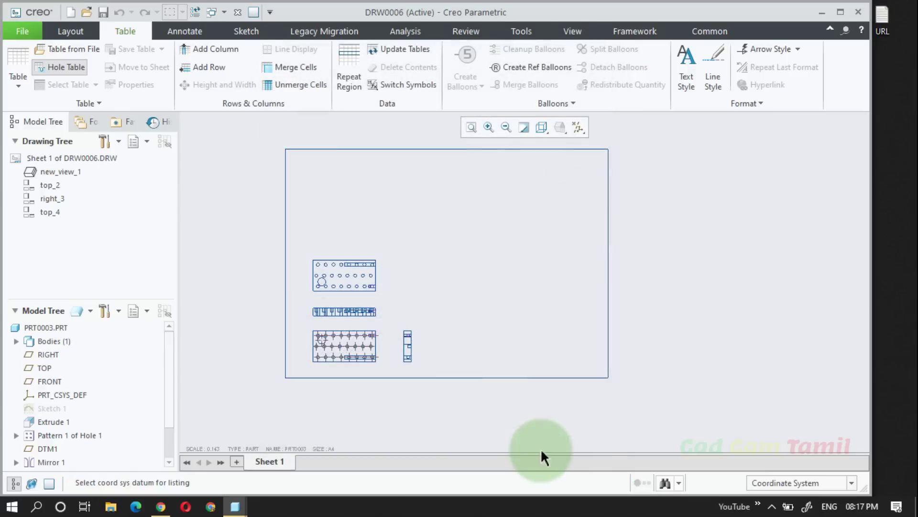
click(578, 126)
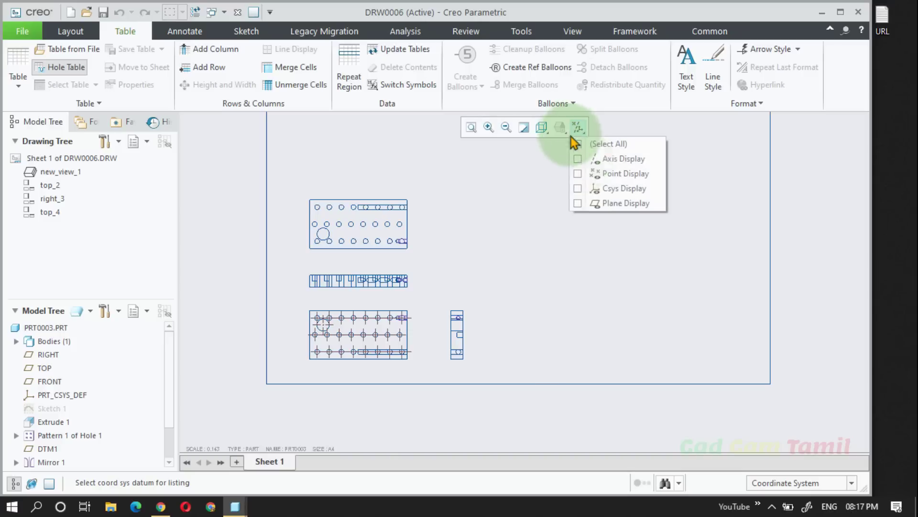
click(590, 191)
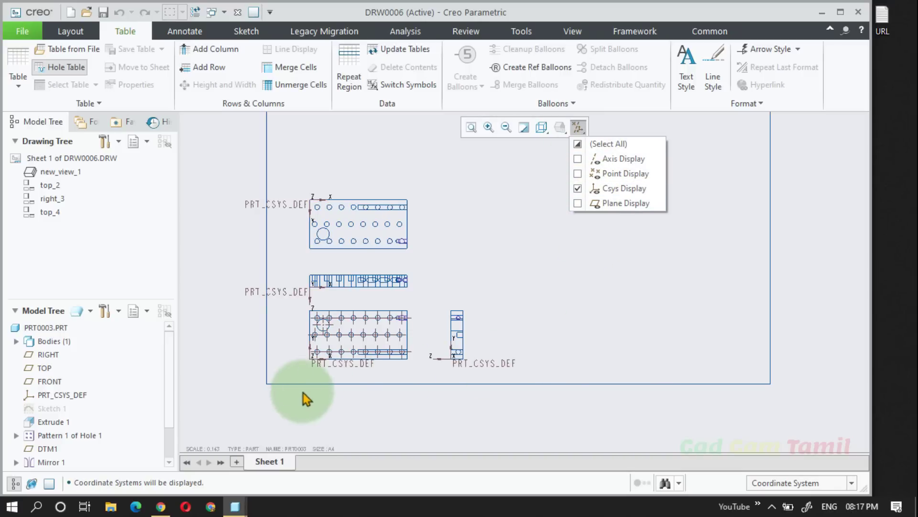
Reference the datum axes table to PRT_CSYS_DEF in the front view and place it on the sheet beside the views
click(323, 360)
click(323, 360)
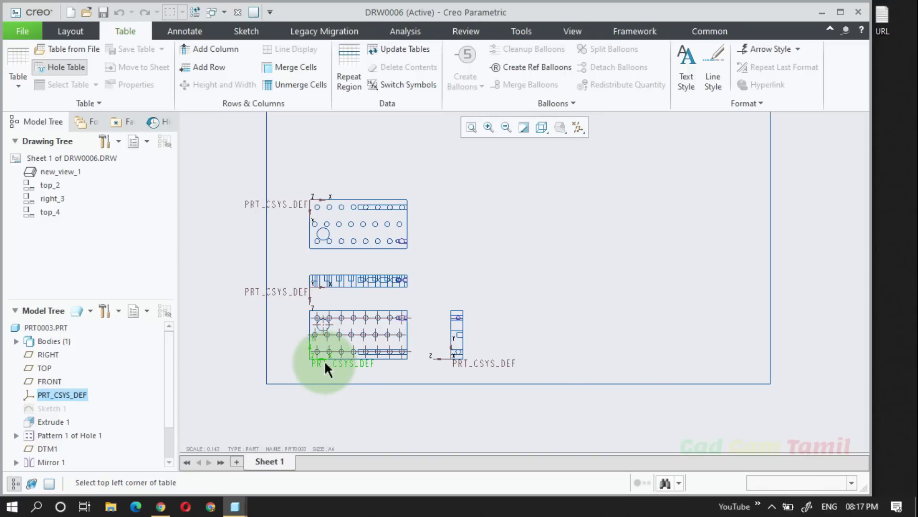
click(520, 179)
scroll(529, 306, down, 3)
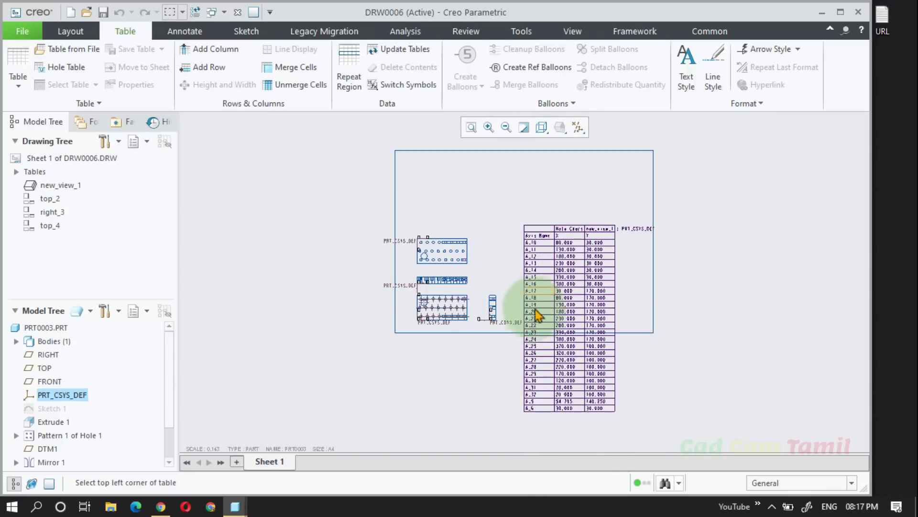
scroll(519, 400, up, 2)
scroll(573, 221, down, 2)
scroll(540, 263, up, 2)
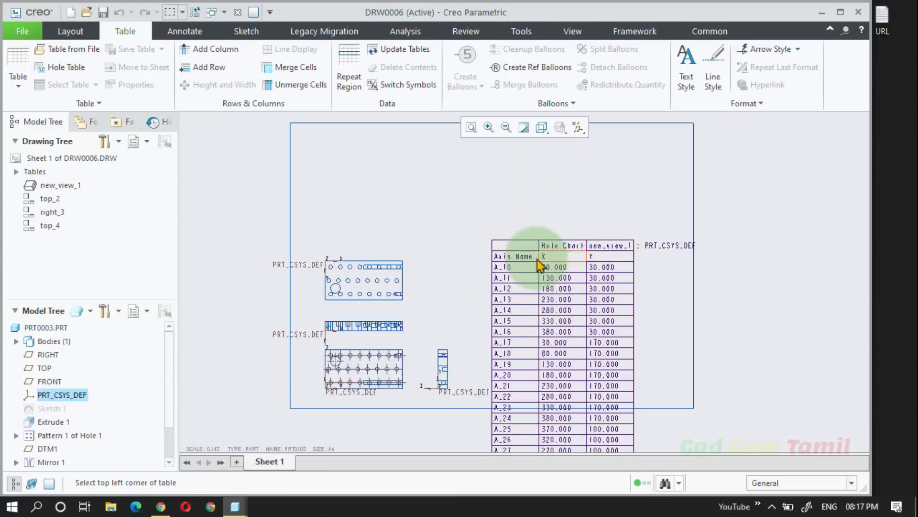
Move the datum axes table up to just below the sheet's upper border
click(527, 249)
drag(494, 240, 496, 132)
scroll(580, 334, down, 2)
scroll(492, 416, up, 4)
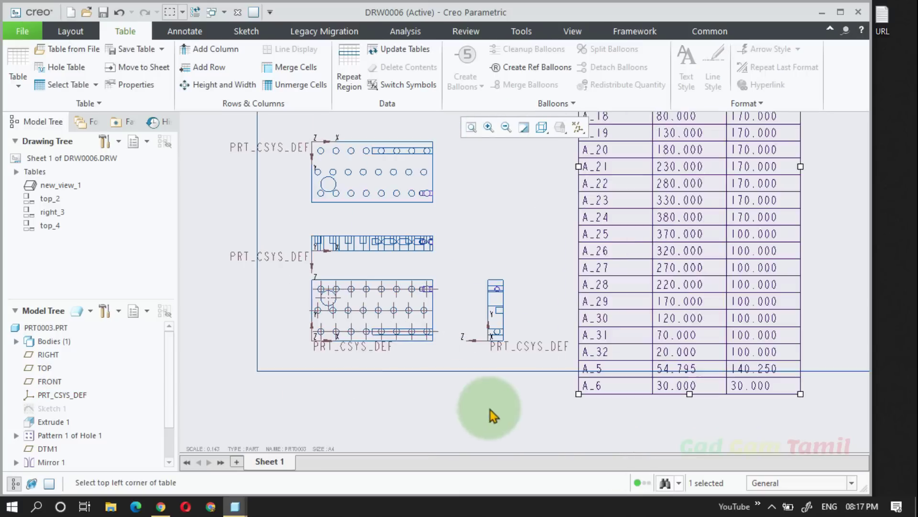
Examine the axis names and X and Y coordinates in the datum axes table and compare them with the front view's holes
scroll(487, 431, down, 4)
scroll(536, 421, up, 2)
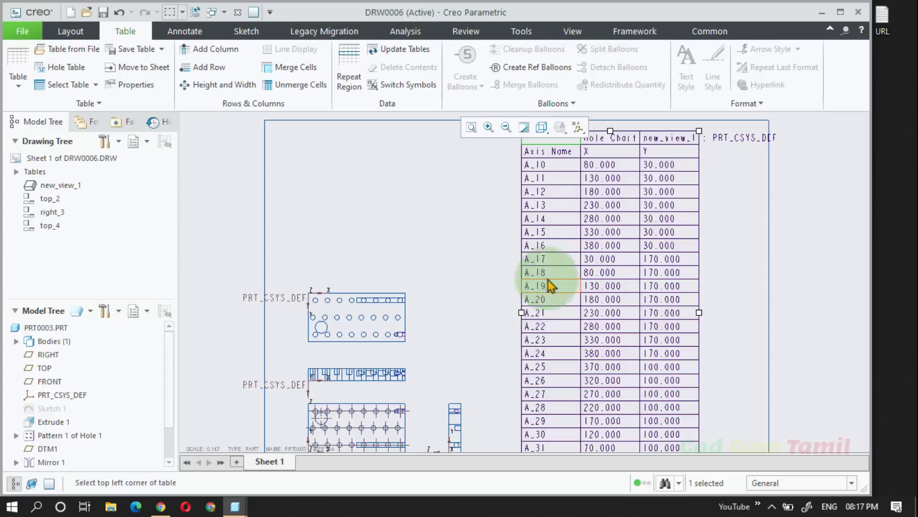
scroll(539, 289, down, 1)
scroll(541, 192, up, 2)
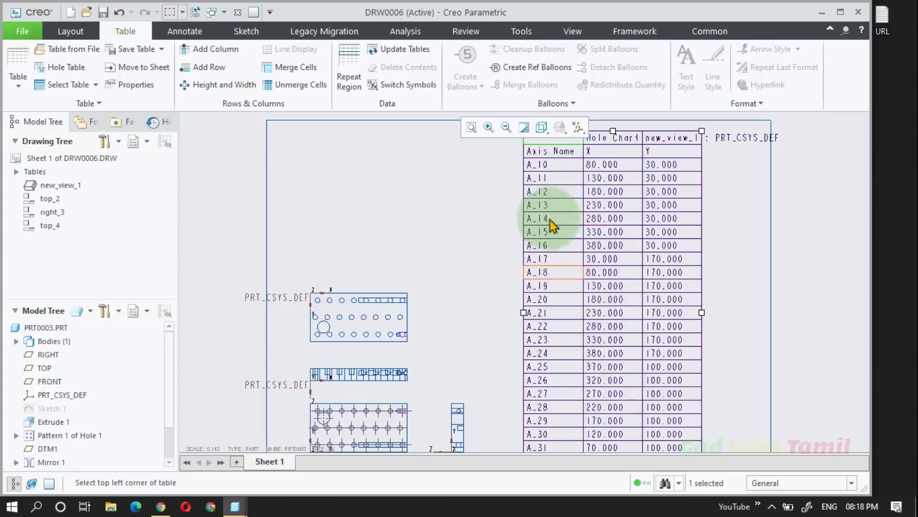
scroll(549, 210, down, 2)
scroll(461, 374, up, 2)
scroll(410, 353, up, 2)
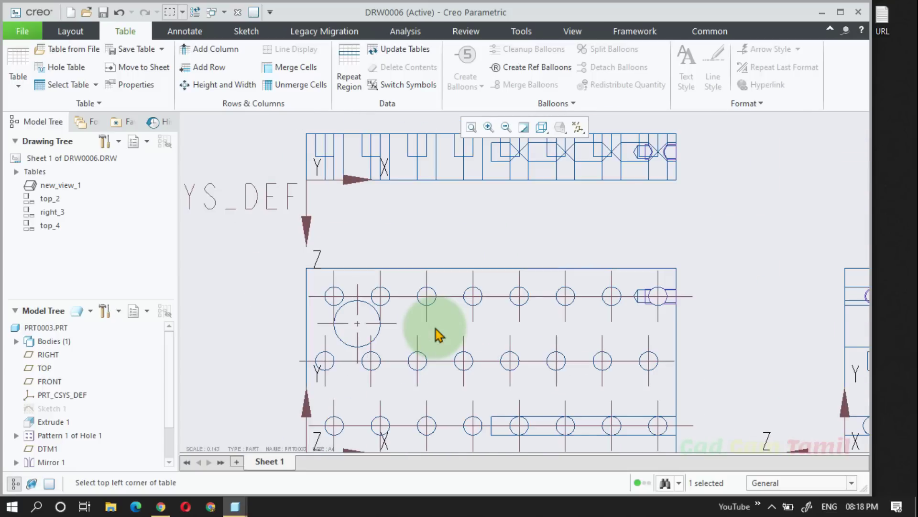
scroll(365, 314, down, 2)
scroll(660, 300, down, 3)
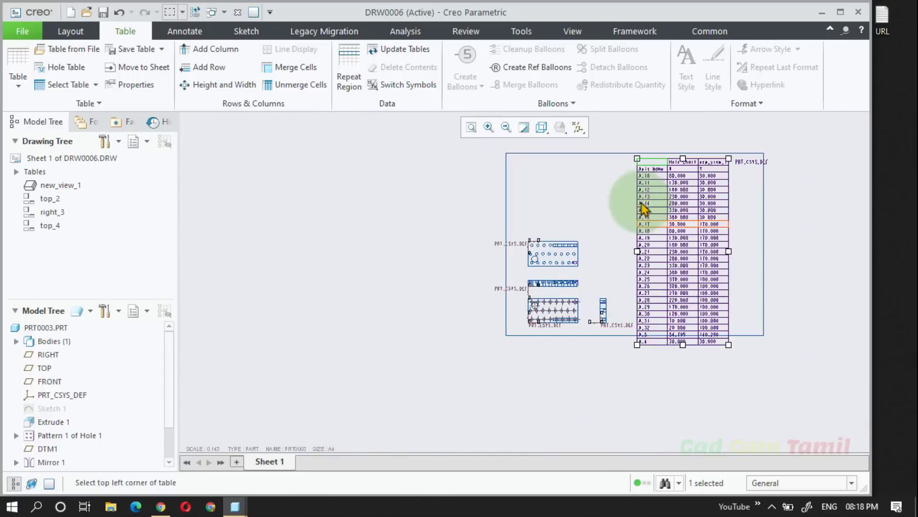
scroll(660, 164, up, 4)
click(595, 222)
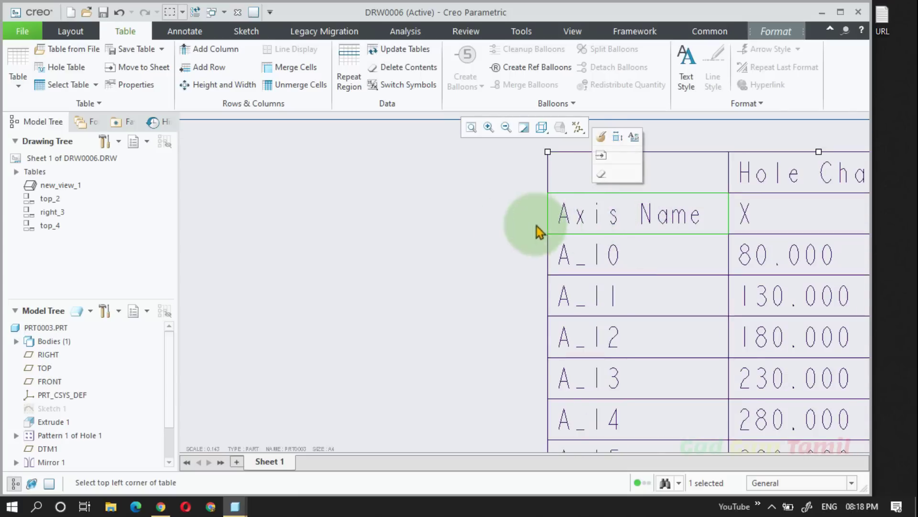
scroll(522, 239, down, 2)
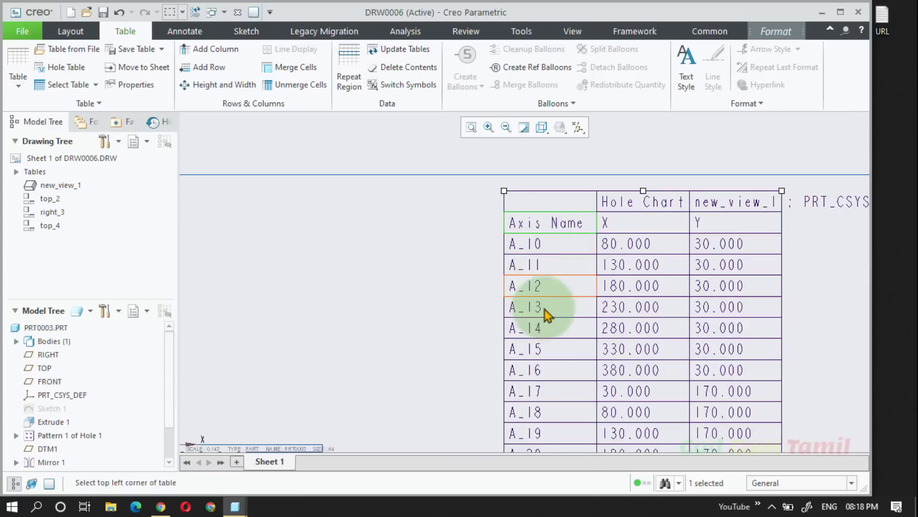
scroll(499, 148, up, 2)
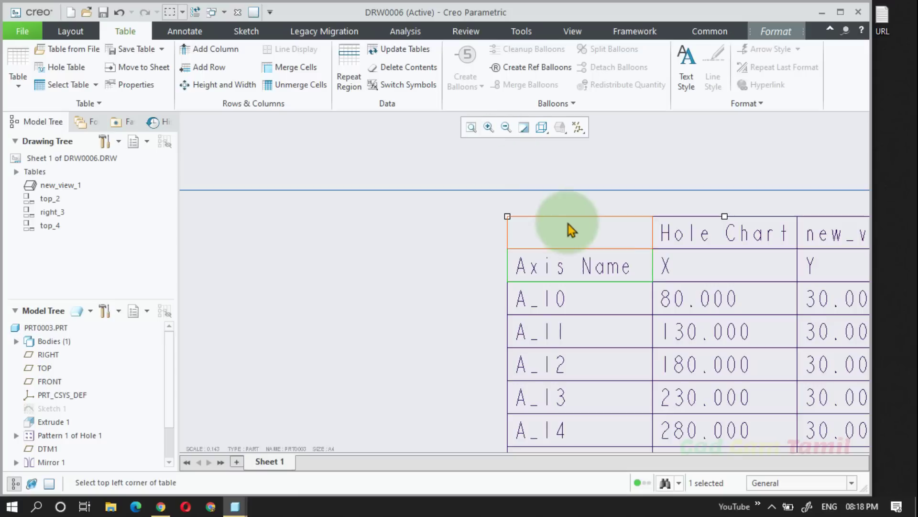
scroll(498, 205, down, 5)
scroll(563, 211, down, 2)
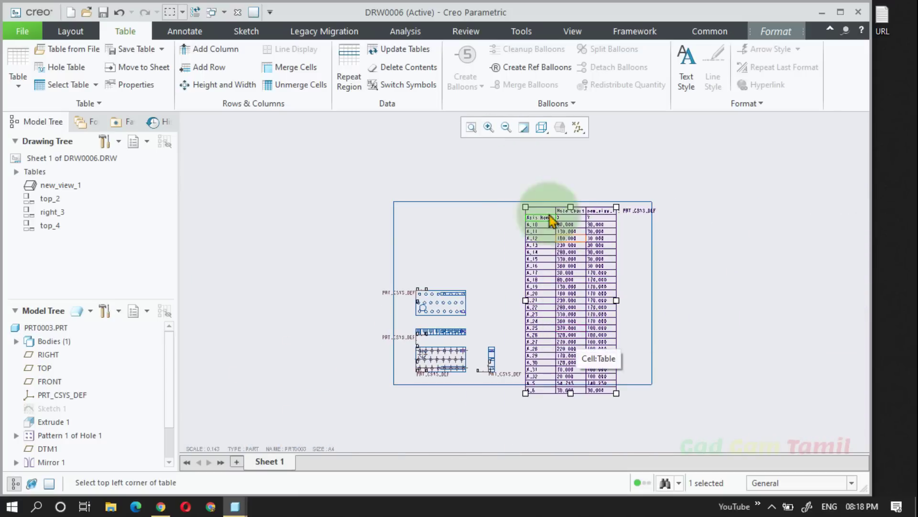
Delete the whole datum axes table from the sheet and accept that the deletion is permanent
drag(507, 182, 682, 445)
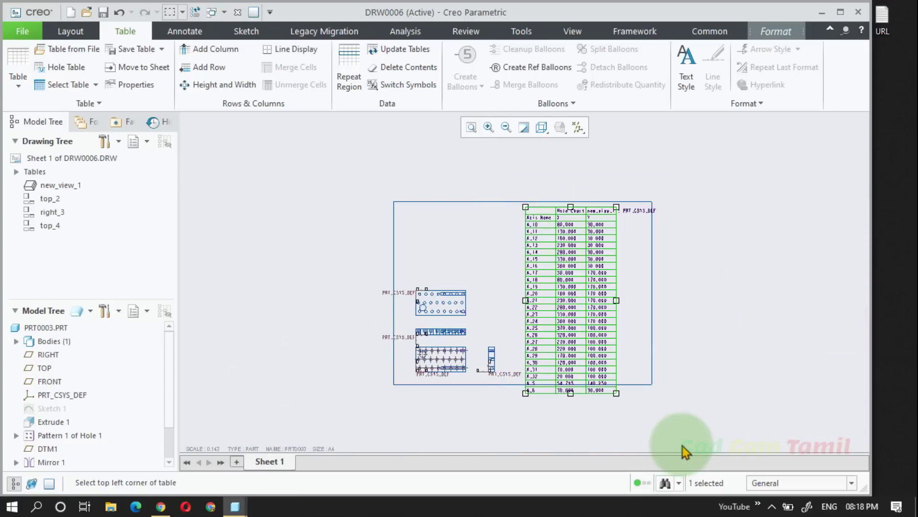
key(Delete)
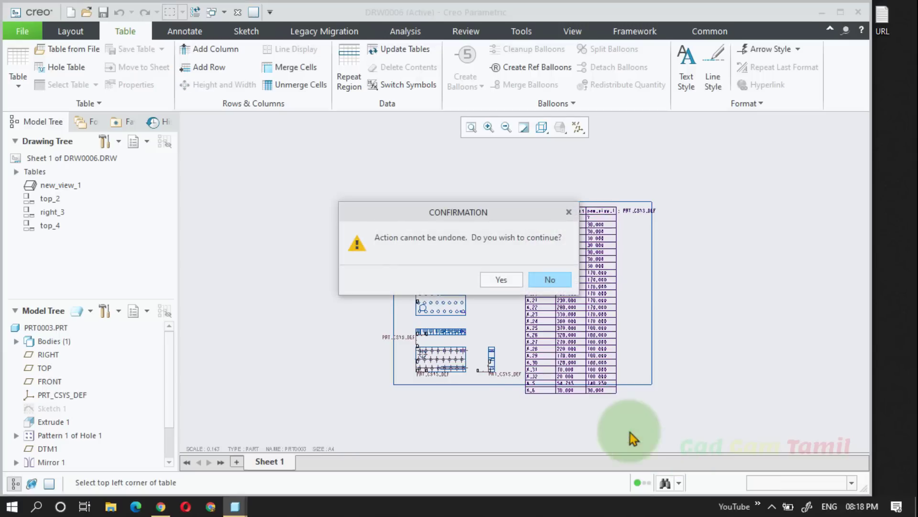
click(502, 277)
scroll(459, 378, up, 8)
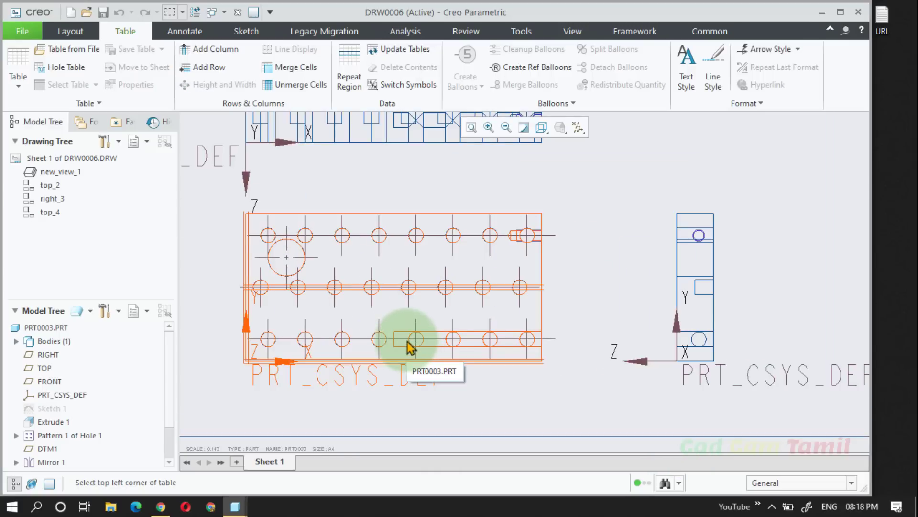
scroll(409, 347, down, 4)
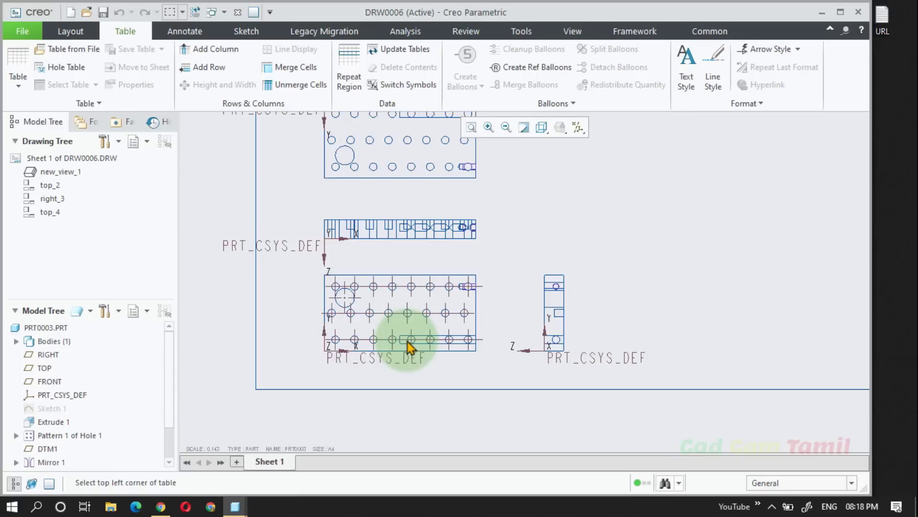
scroll(409, 346, down, 3)
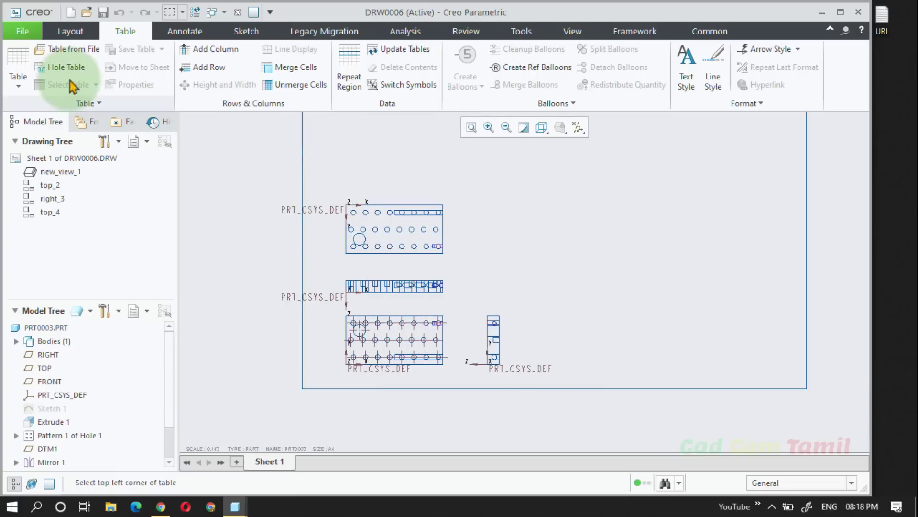
Create a hole table for standard and sketched holes, trying the projected views' coordinate systems before using PRT_CSYS_DEF in the front view
click(66, 68)
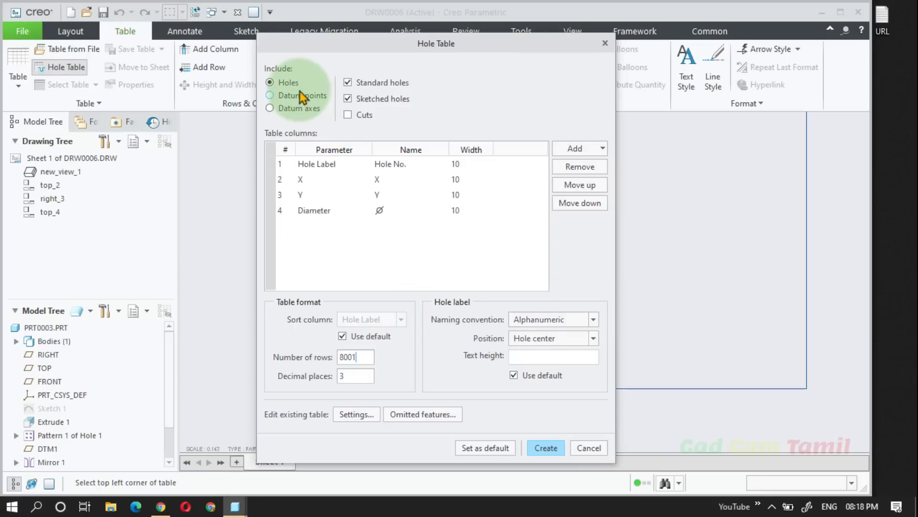
click(546, 447)
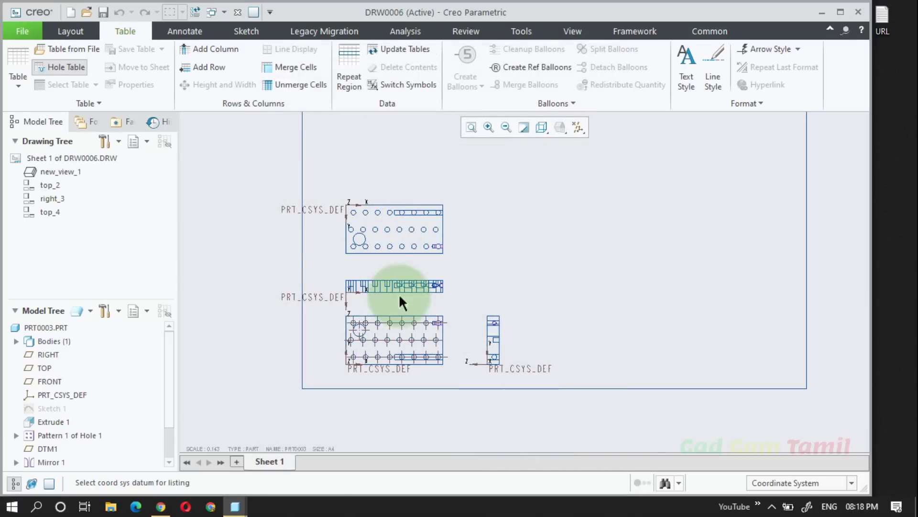
click(326, 209)
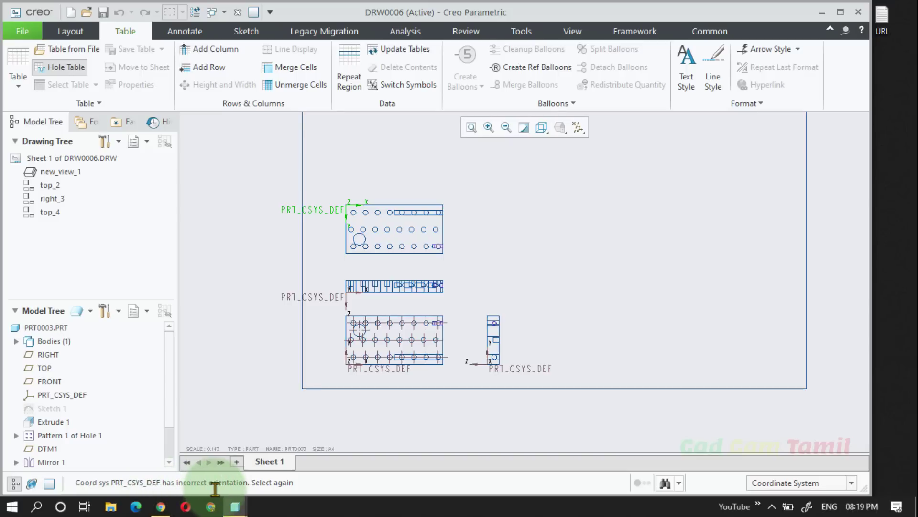
click(321, 302)
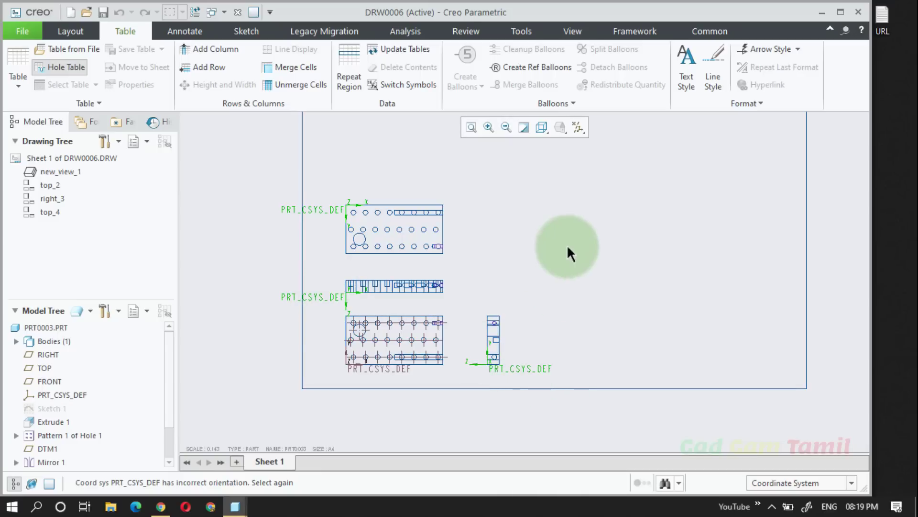
click(358, 365)
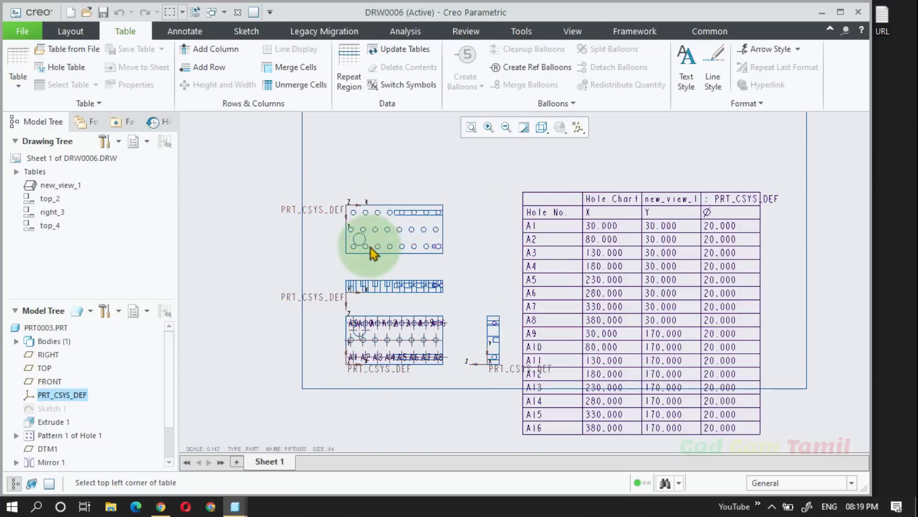
scroll(502, 239, up, 2)
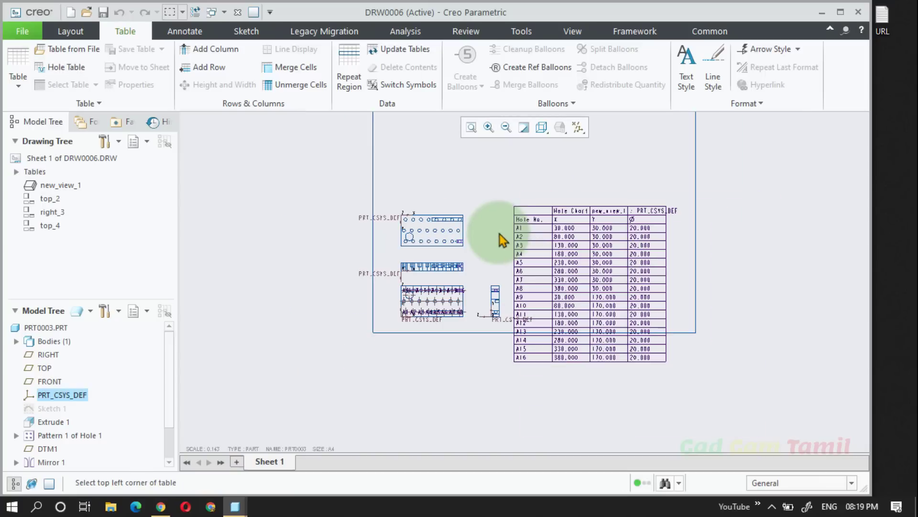
Delete the table listing the standard and sketched holes, confirming the permanent removal
drag(503, 196, 702, 406)
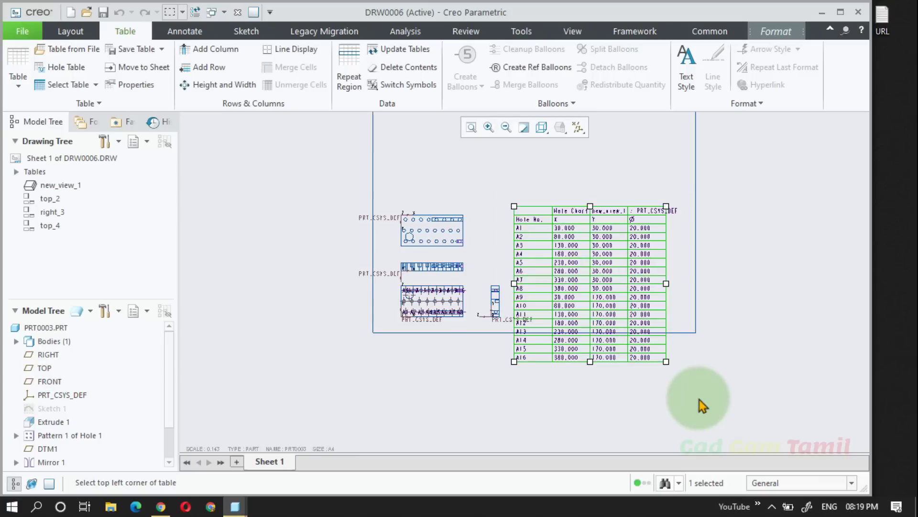
key(Delete)
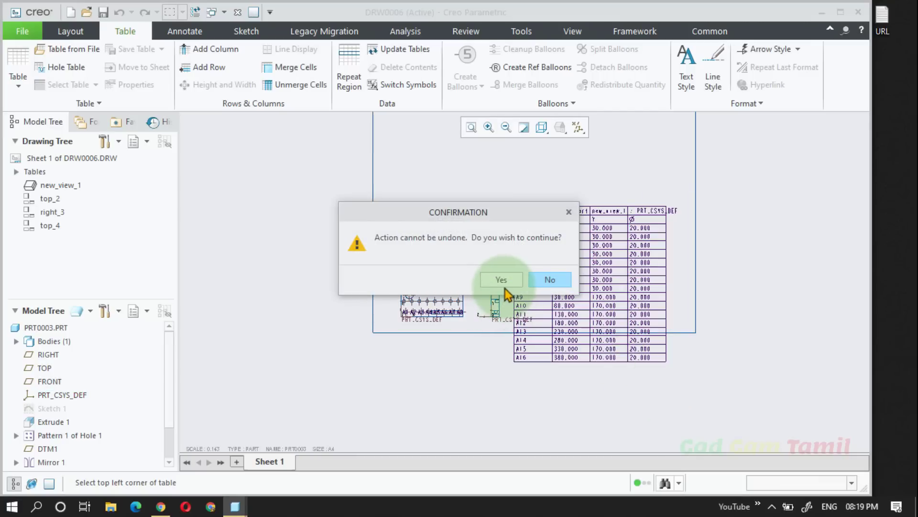
click(501, 280)
scroll(464, 363, up, 2)
scroll(497, 359, down, 4)
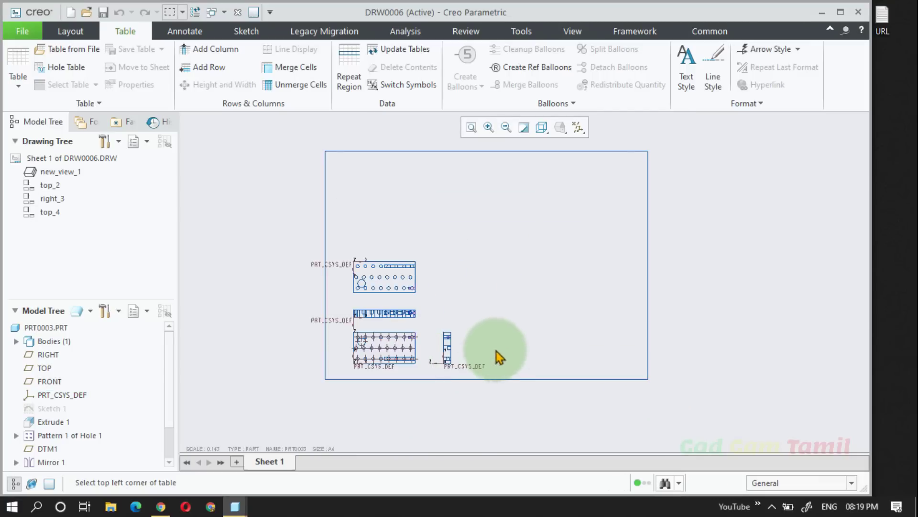
Switch to the PRT0003 part window and set the model's display style to Shading
click(222, 11)
click(259, 26)
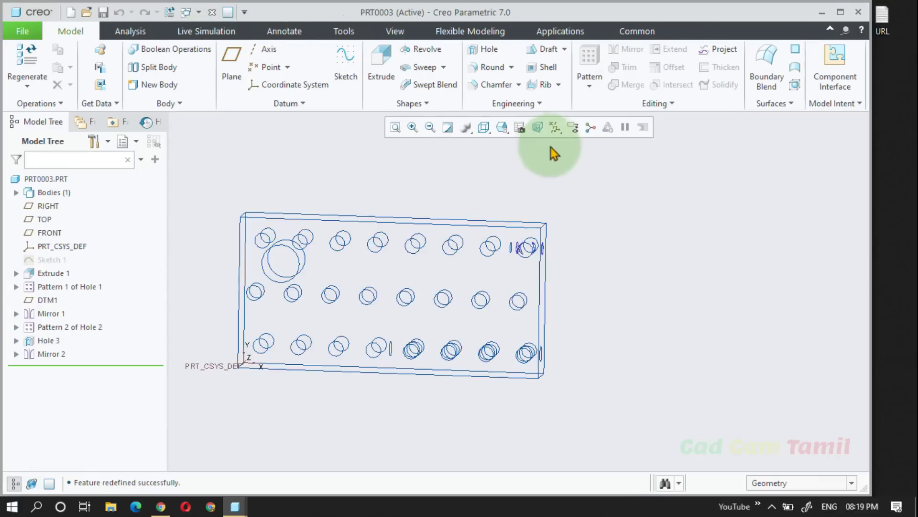
click(484, 129)
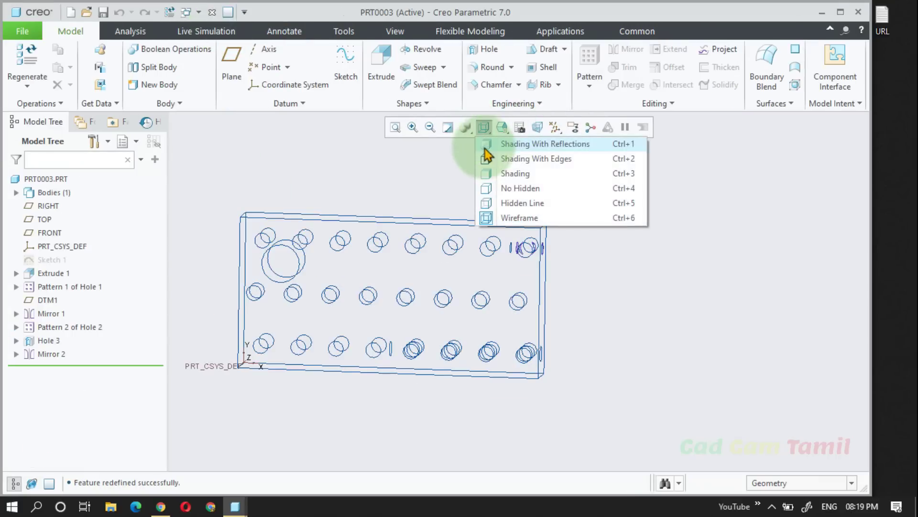
click(495, 173)
Start a new datum coordinate system with its origin at the plate's lower front corner vertex, beside the end face with the side holes
mouse_move(509, 328)
middle_down()
mouse_move(498, 318)
mouse_move(352, 354)
mouse_move(359, 371)
middle_up()
scroll(375, 328, up, 5)
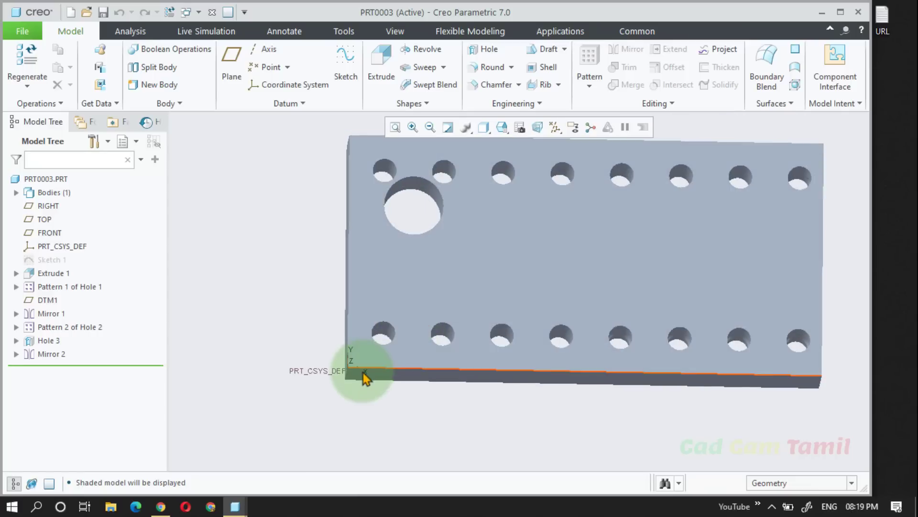
scroll(352, 366, down, 3)
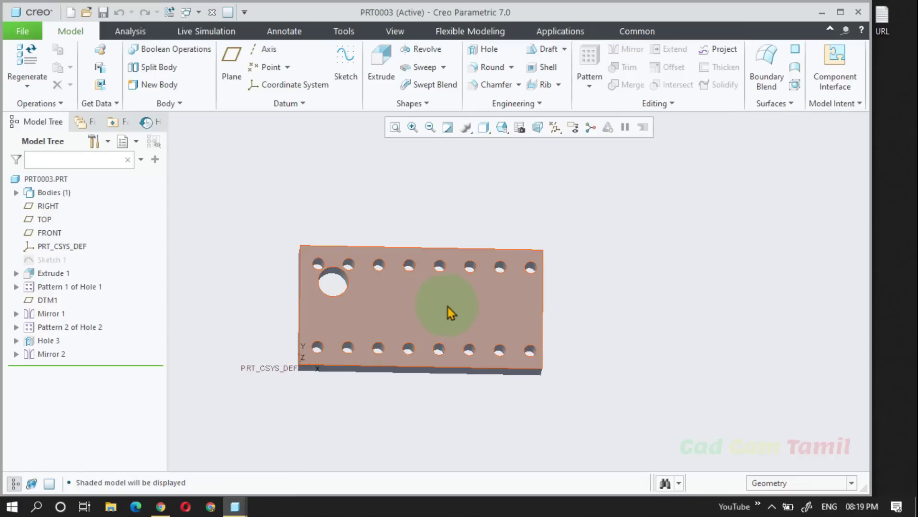
mouse_move(446, 306)
middle_down()
mouse_move(310, 286)
mouse_move(418, 293)
middle_up()
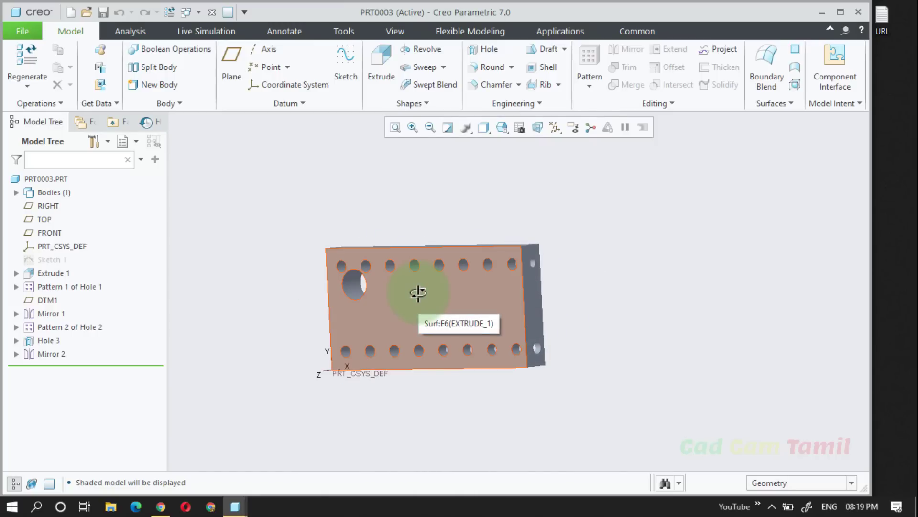
middle_drag(441, 297, 323, 201)
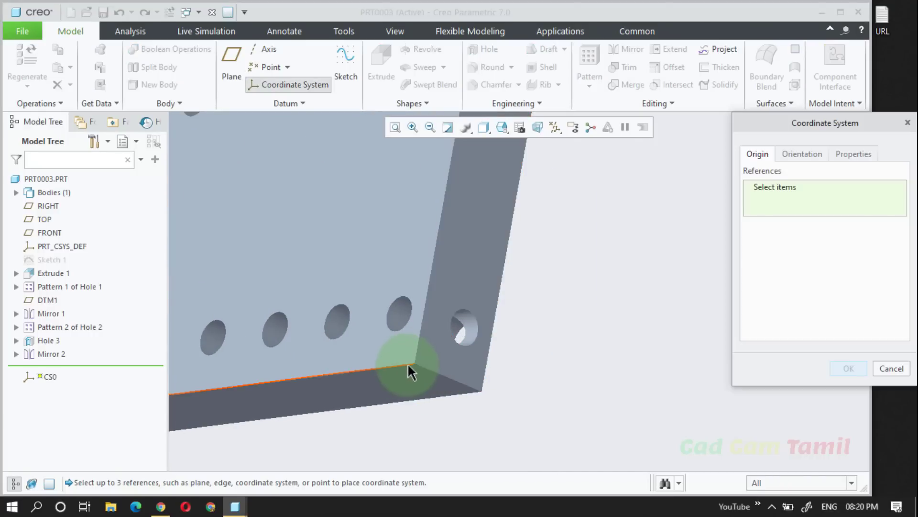
click(413, 361)
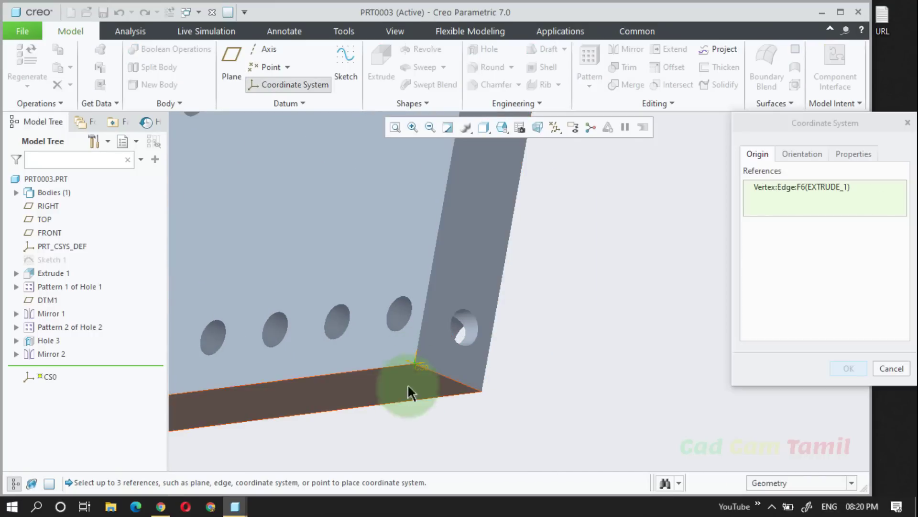
Orient the coordinate system with flipped X along the short thickness edge and Y along the end face's vertical edge, and accept it
click(796, 153)
click(832, 229)
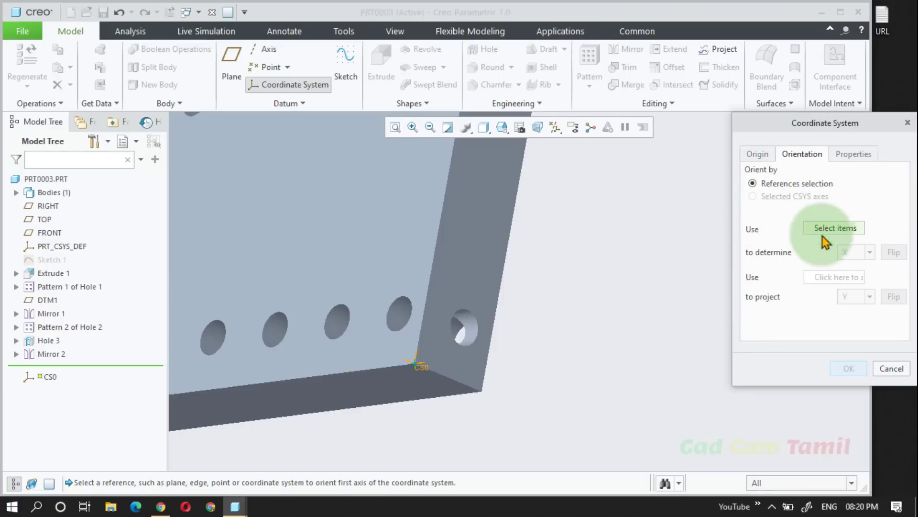
click(453, 379)
click(854, 279)
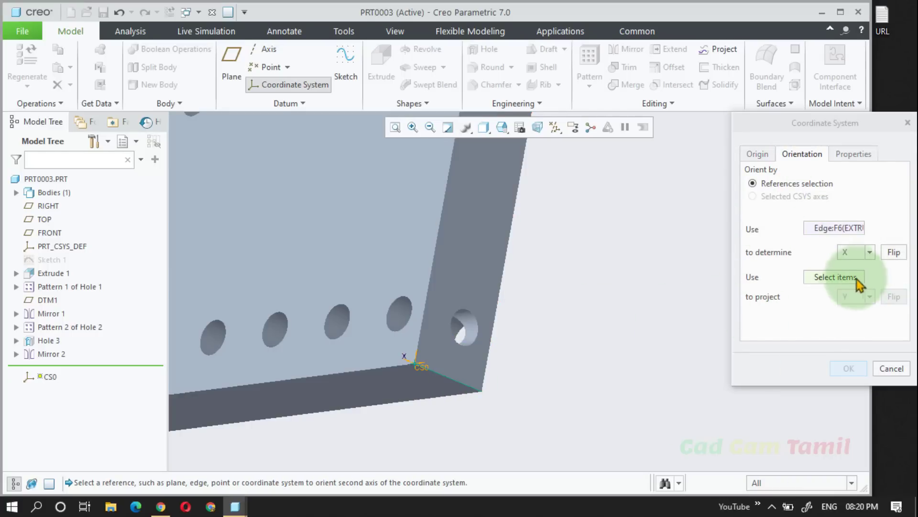
click(427, 315)
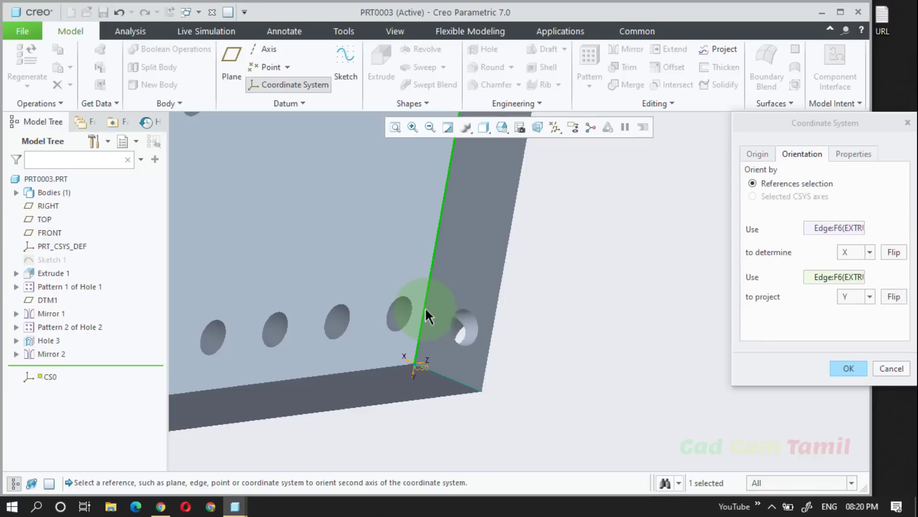
click(589, 350)
middle_drag(644, 330, 566, 330)
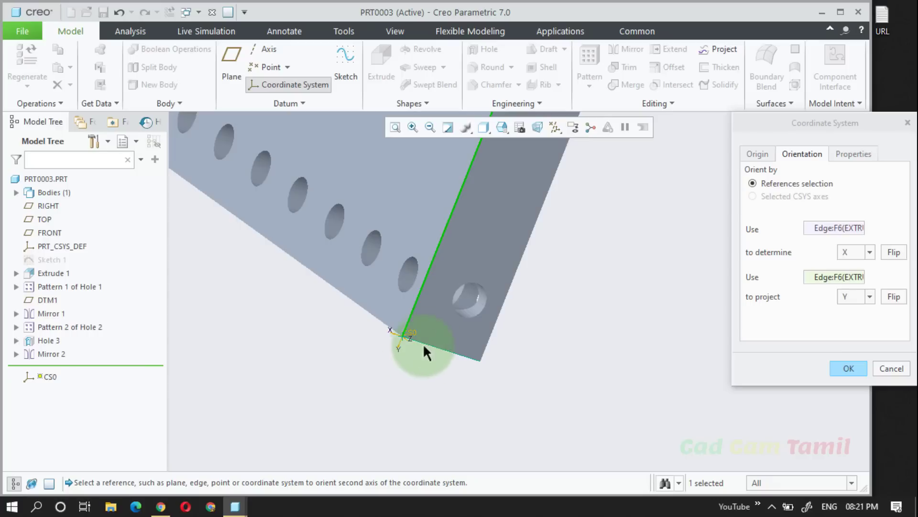
scroll(408, 352, up, 2)
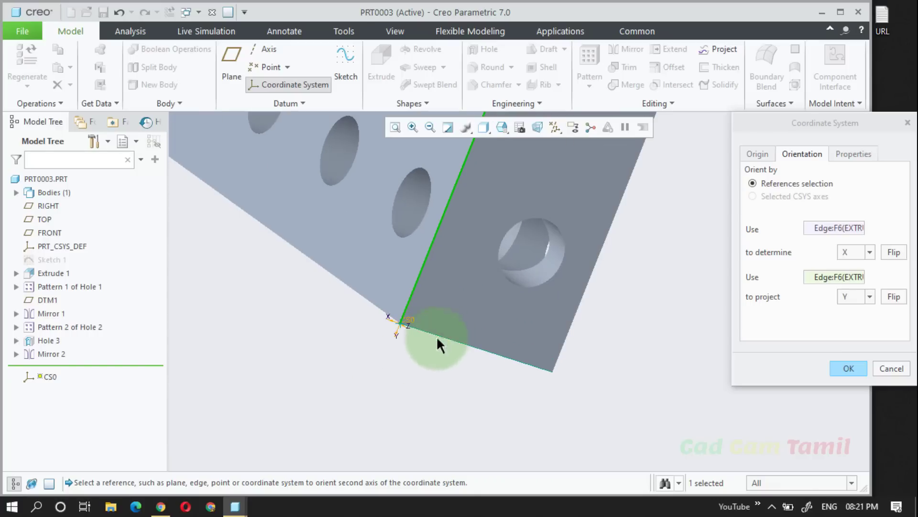
click(891, 253)
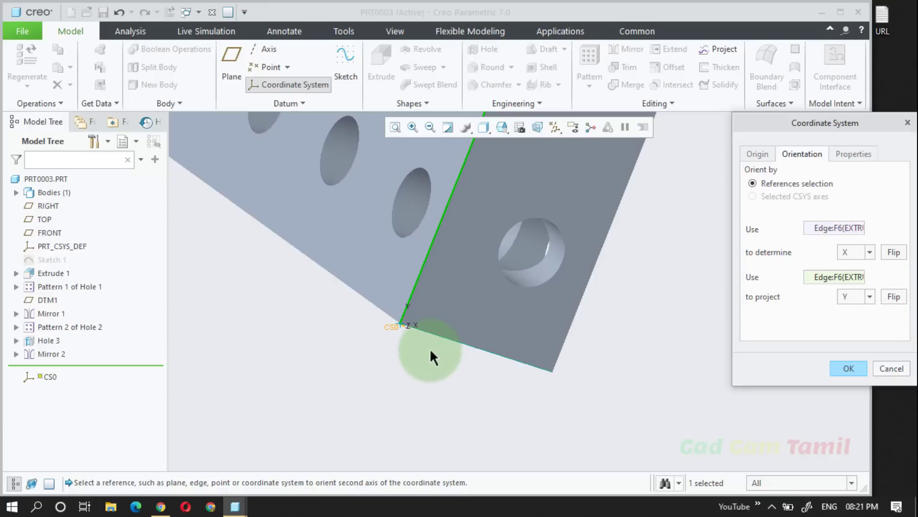
mouse_move(430, 348)
middle_down()
mouse_move(416, 338)
mouse_move(424, 344)
middle_up()
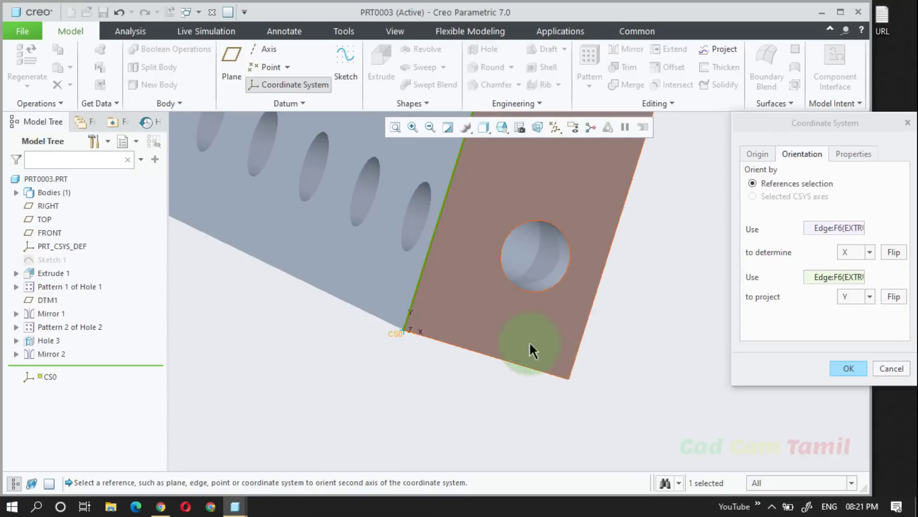
click(849, 367)
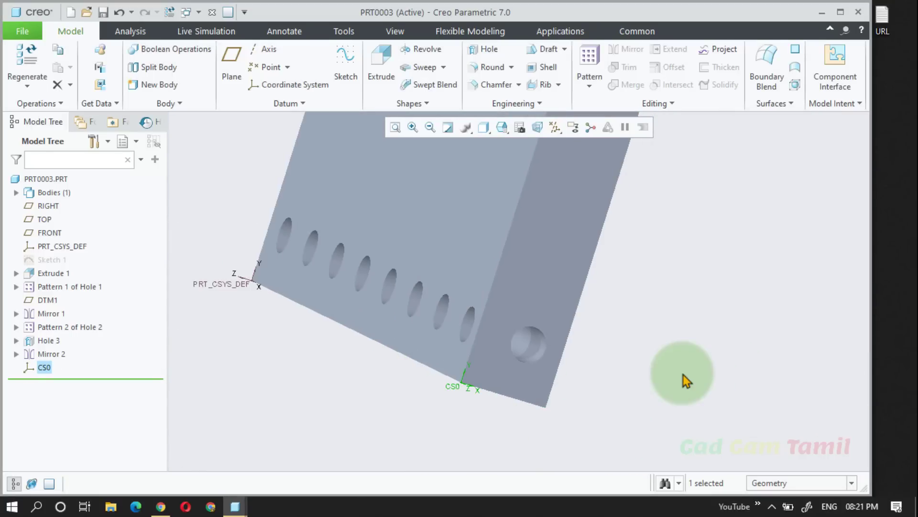
Switch to the DRW0006 drawing window and bring the right side view into focus
click(176, 199)
click(187, 12)
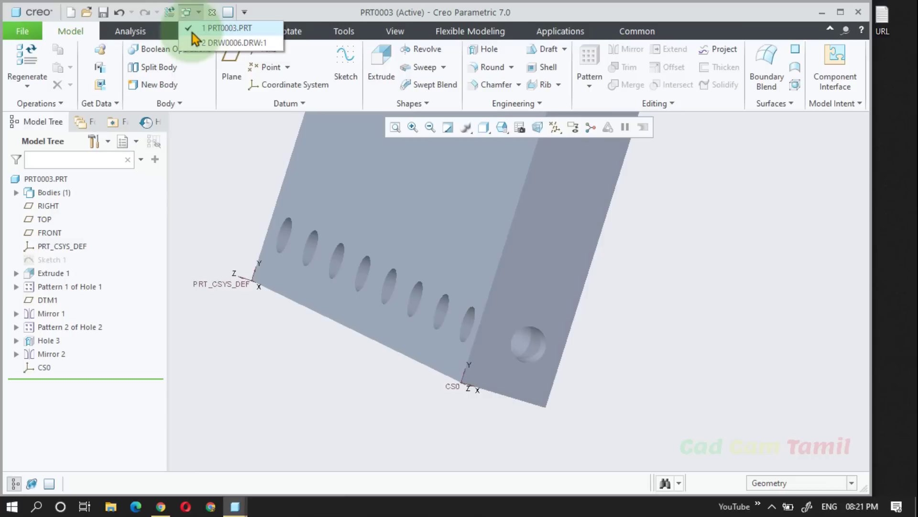
click(186, 12)
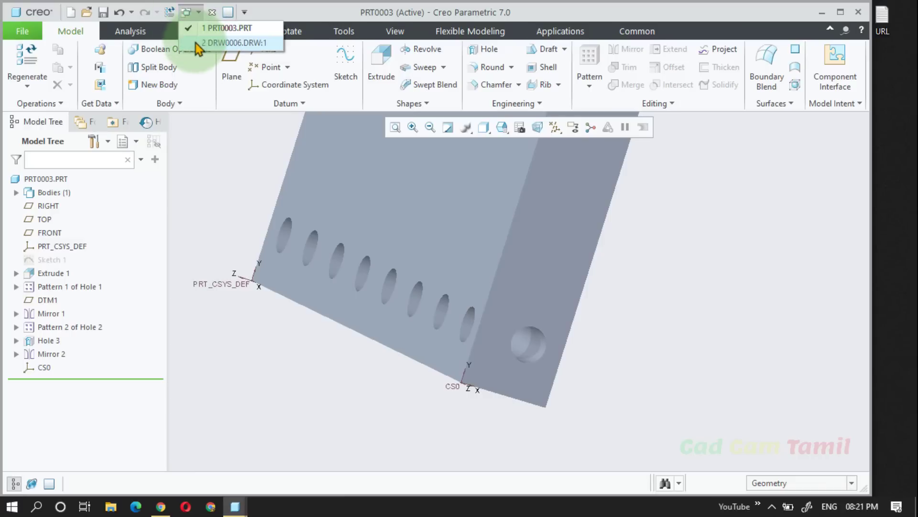
click(229, 42)
scroll(400, 375, down, 5)
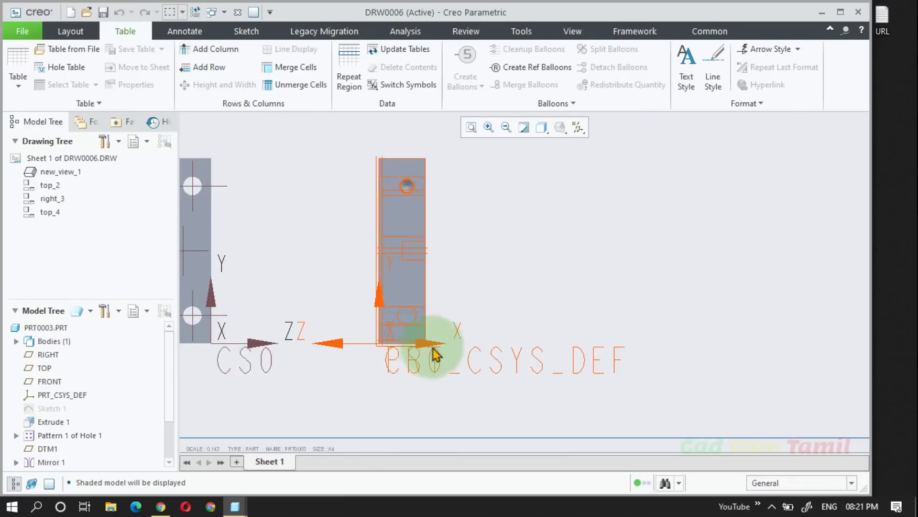
scroll(421, 349, up, 3)
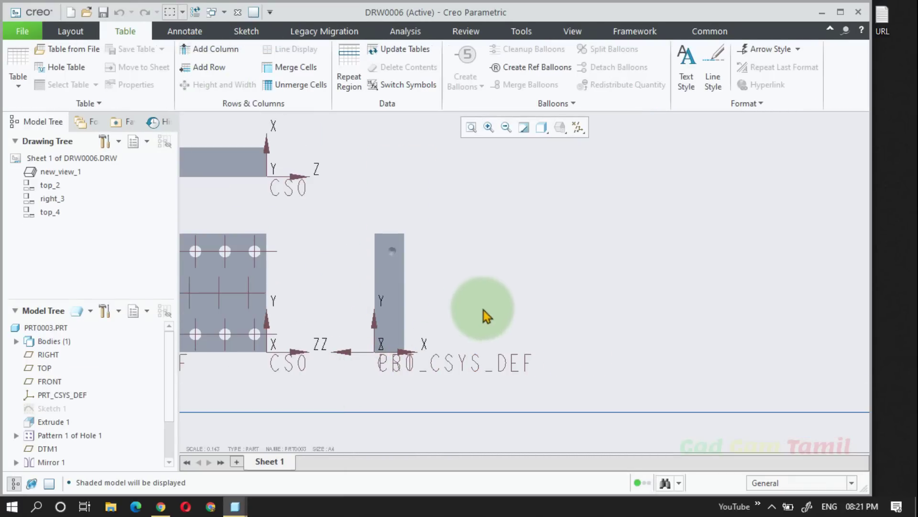
Create a hole table of standard and sketched holes from CS0 in the right side view, placed in the sheet's empty upper area
click(65, 69)
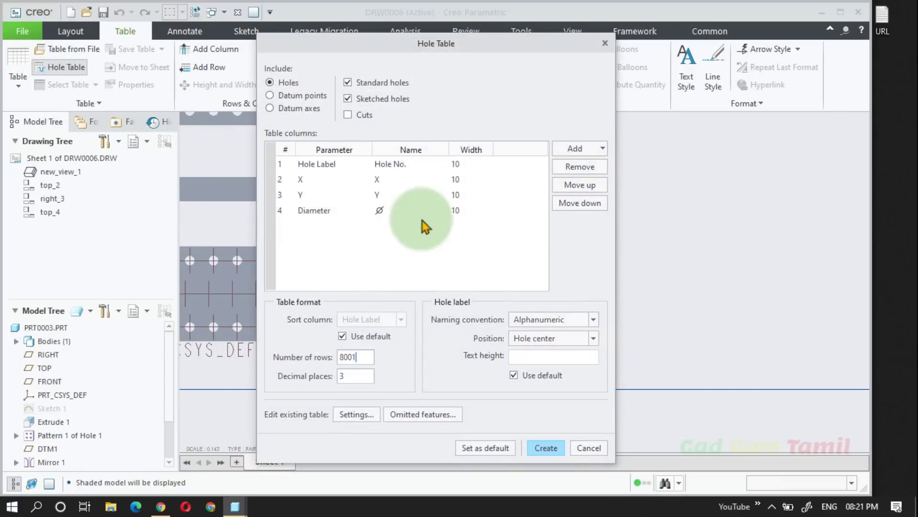
click(542, 442)
click(447, 351)
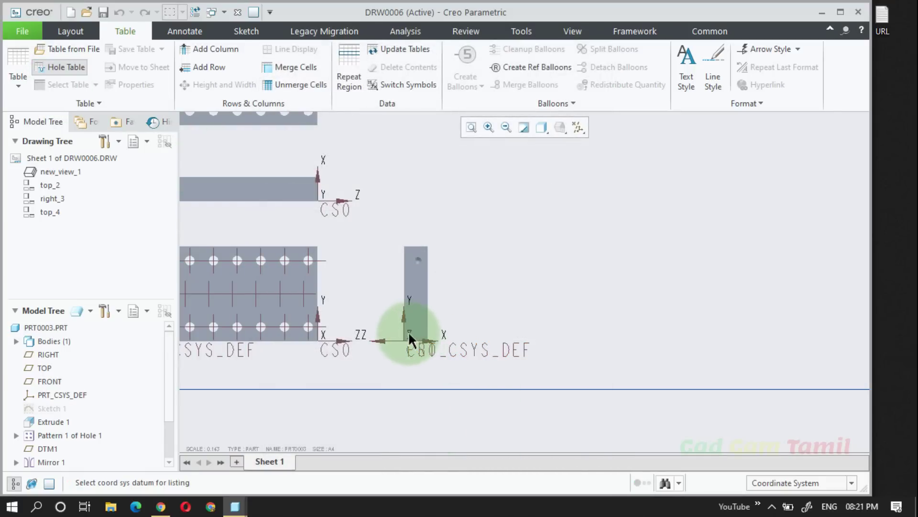
click(444, 334)
scroll(397, 399, down, 4)
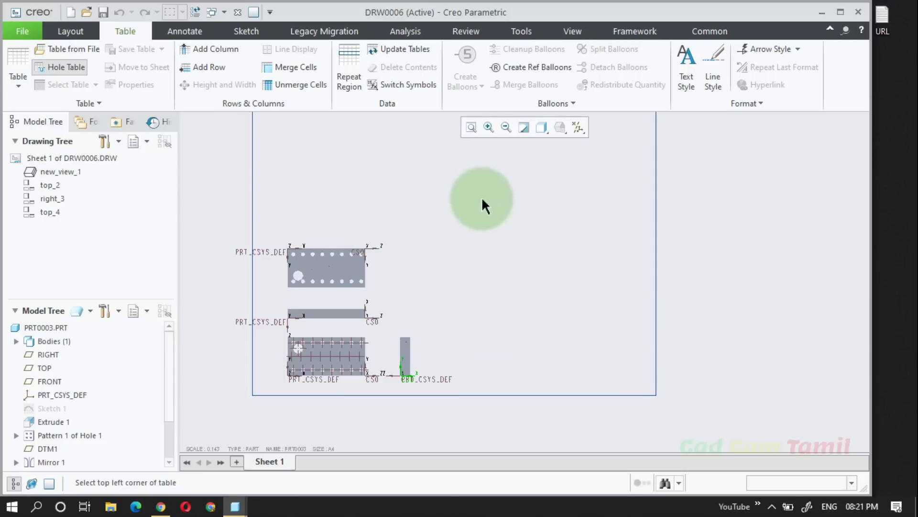
click(468, 184)
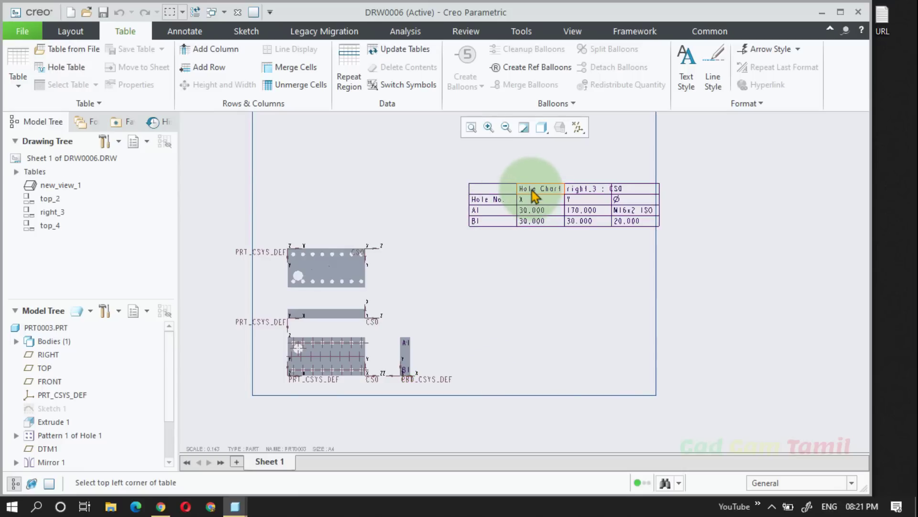
Move the right view's hole table to the left so that it fits inside the sheet border
drag(495, 189, 442, 196)
click(471, 185)
scroll(541, 221, down, 1)
scroll(541, 221, down, 2)
click(500, 326)
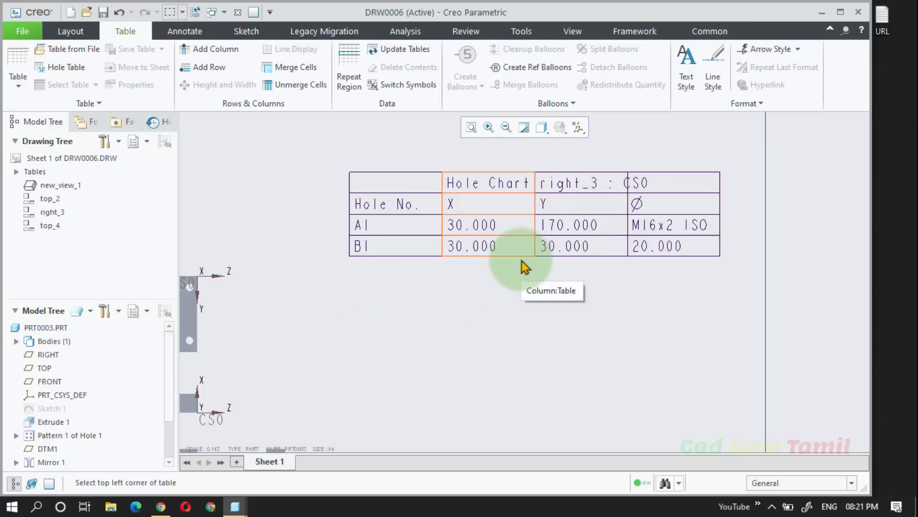
Examine the A1 and B1 rows of the hole table and compare them with the hole labels in the right view
click(635, 230)
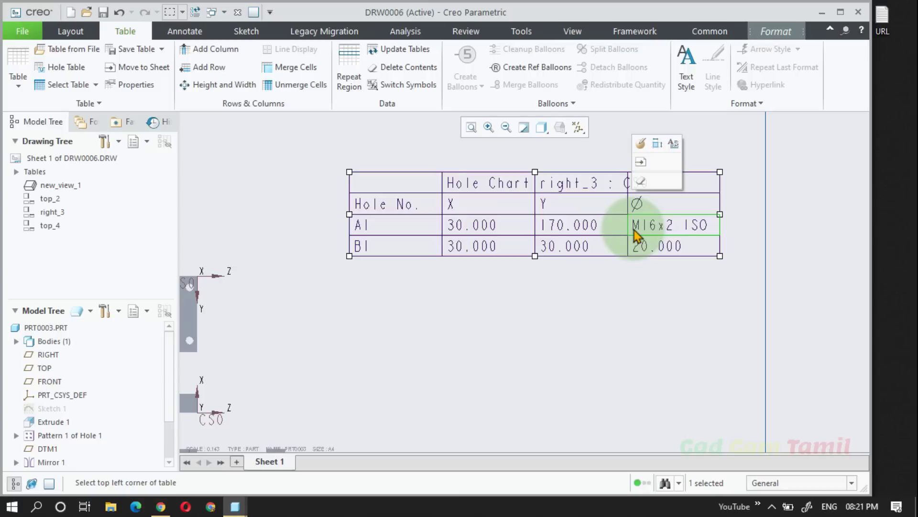
click(563, 361)
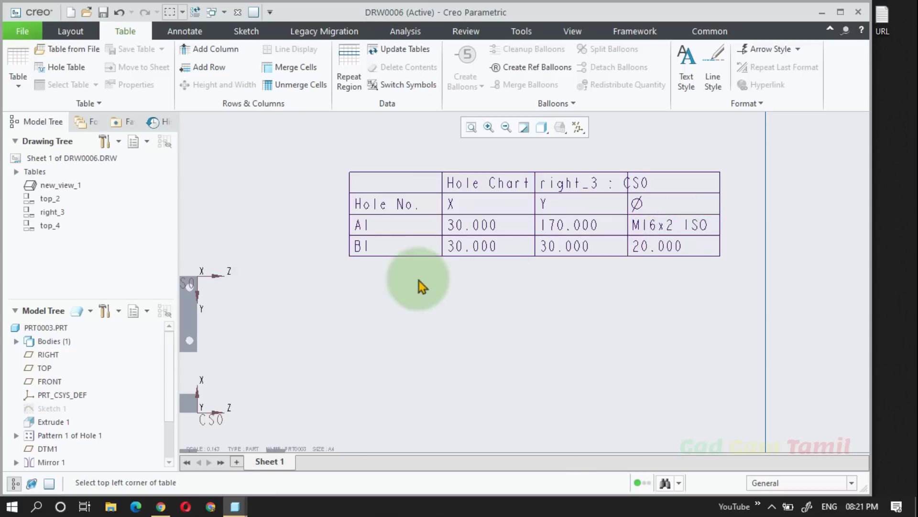
click(374, 246)
click(380, 366)
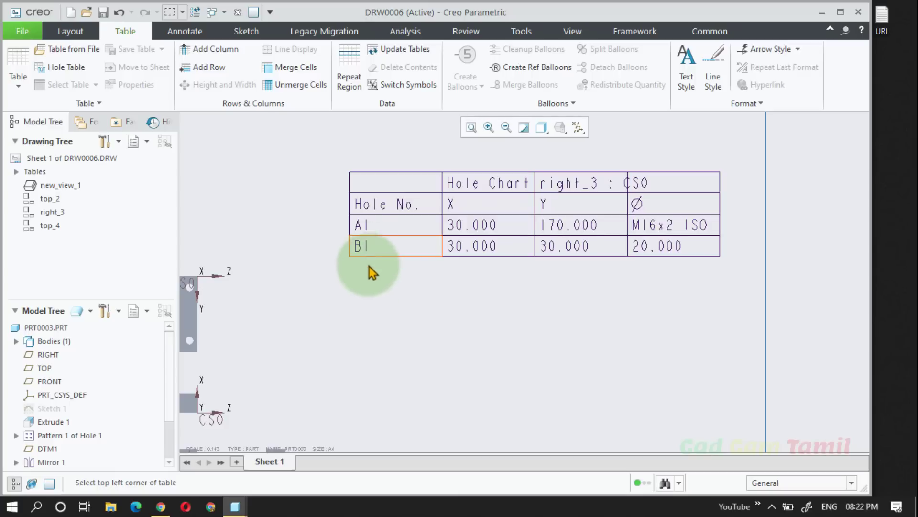
scroll(432, 334, up, 2)
scroll(476, 266, up, 4)
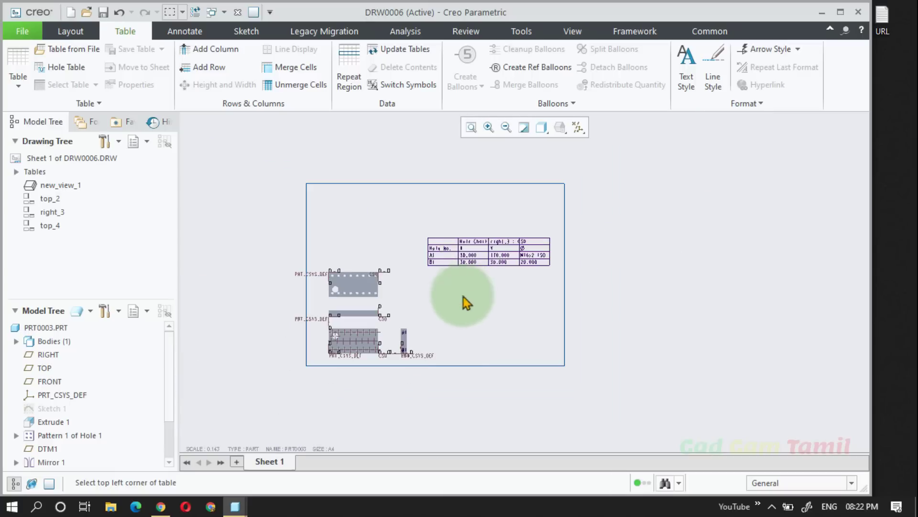
scroll(400, 362, down, 2)
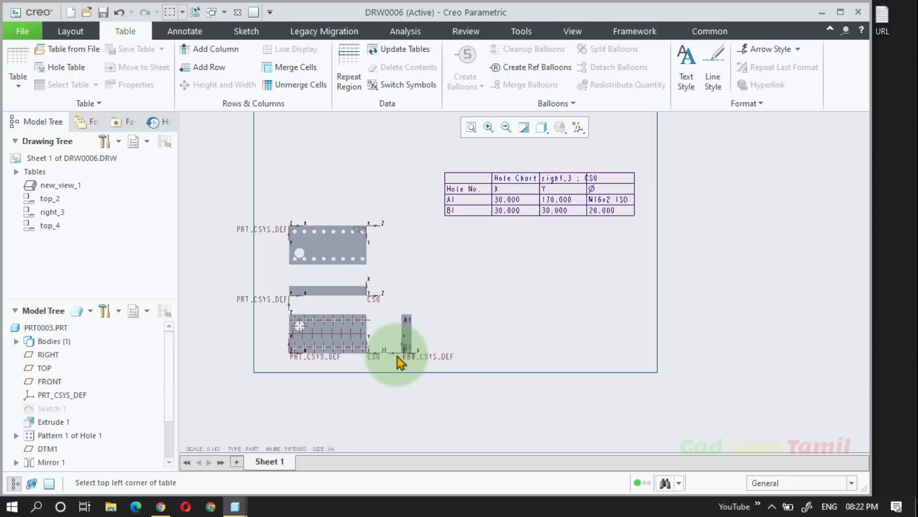
scroll(440, 232, up, 2)
scroll(486, 282, down, 4)
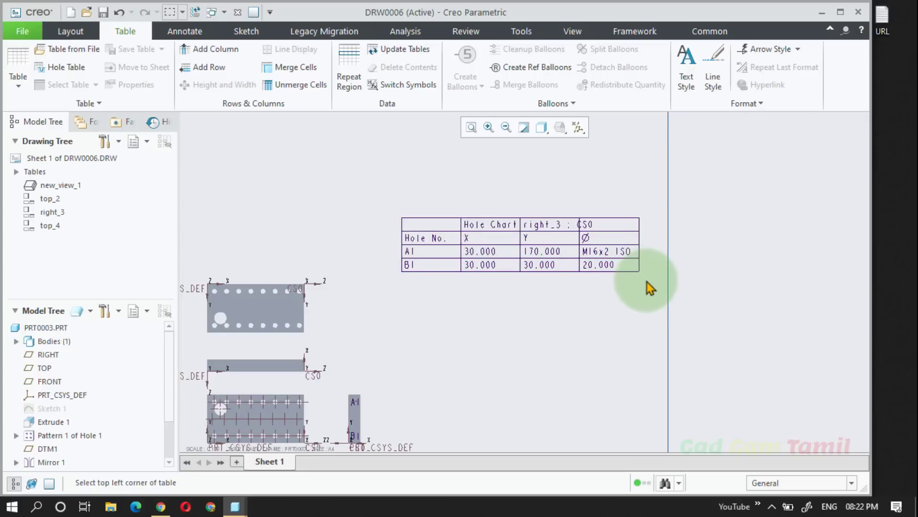
Delete the B1 row from the right view's hole table, confirming the permanent removal
click(375, 261)
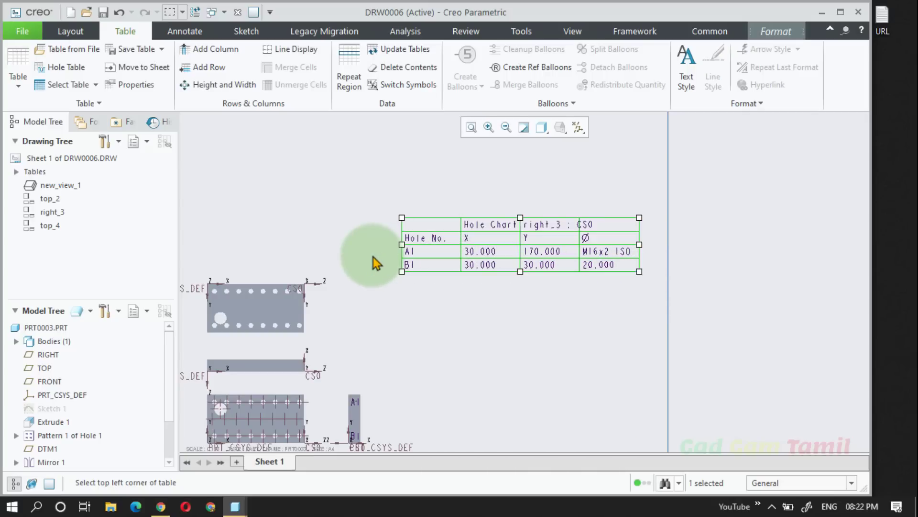
drag(374, 254, 643, 324)
key(Delete)
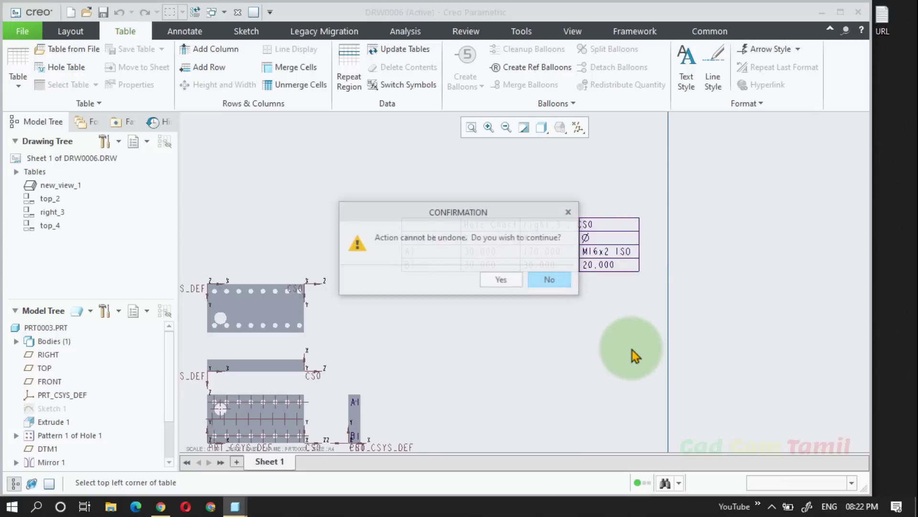
click(517, 282)
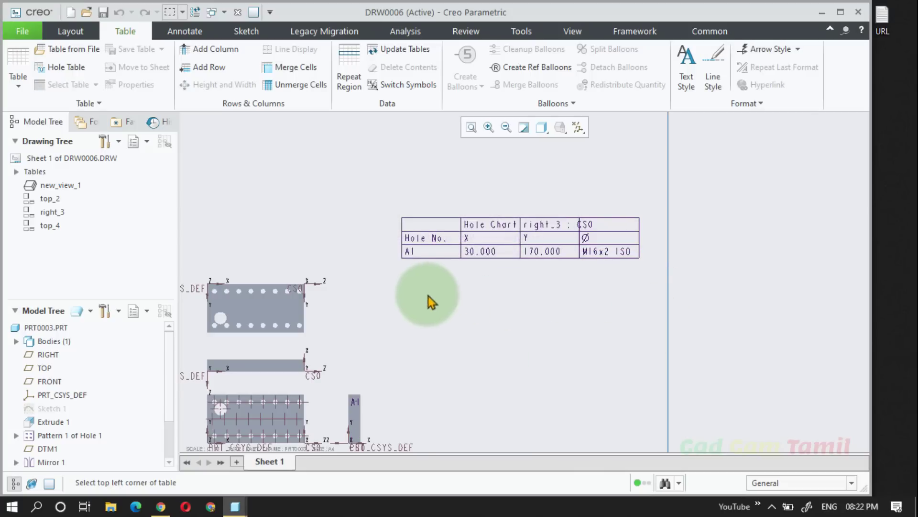
Create a hole table of standard and sketched holes from PRT_CSYS_DEF in the front view, placed below the right view's hole table
scroll(470, 234, up, 2)
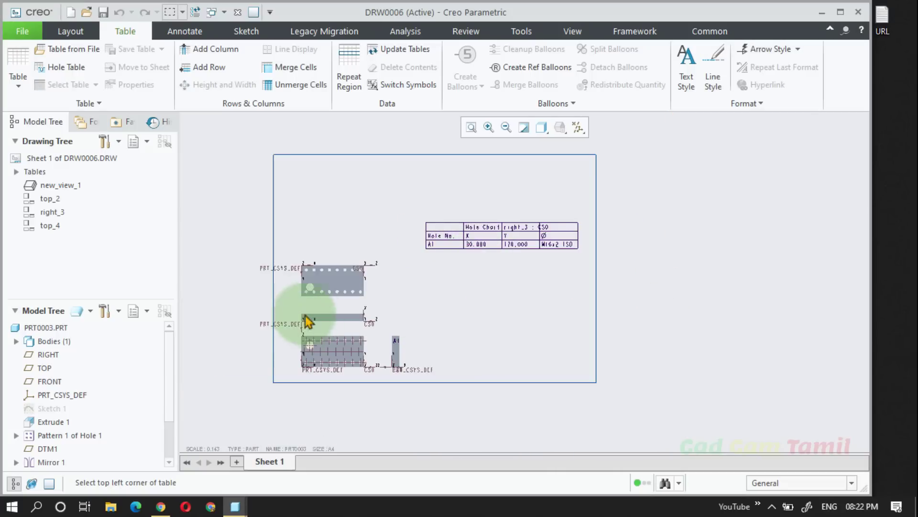
scroll(353, 340, down, 2)
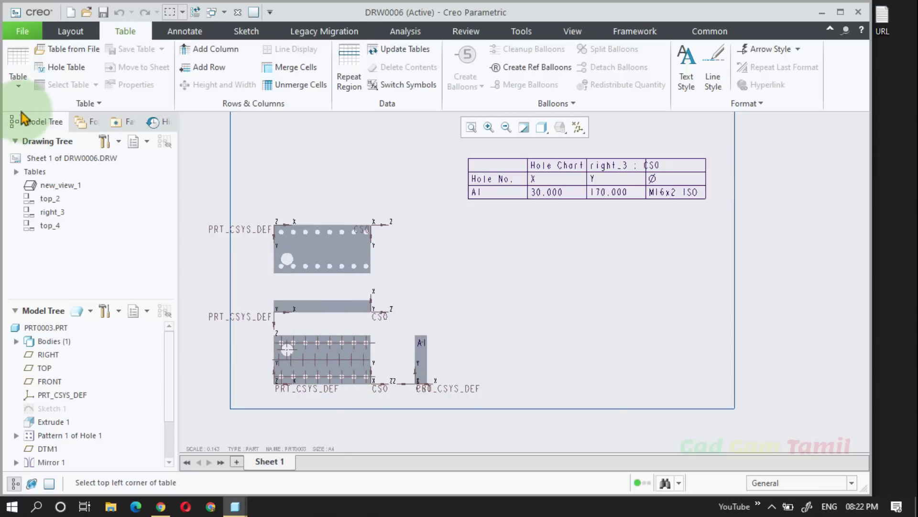
click(60, 67)
click(545, 445)
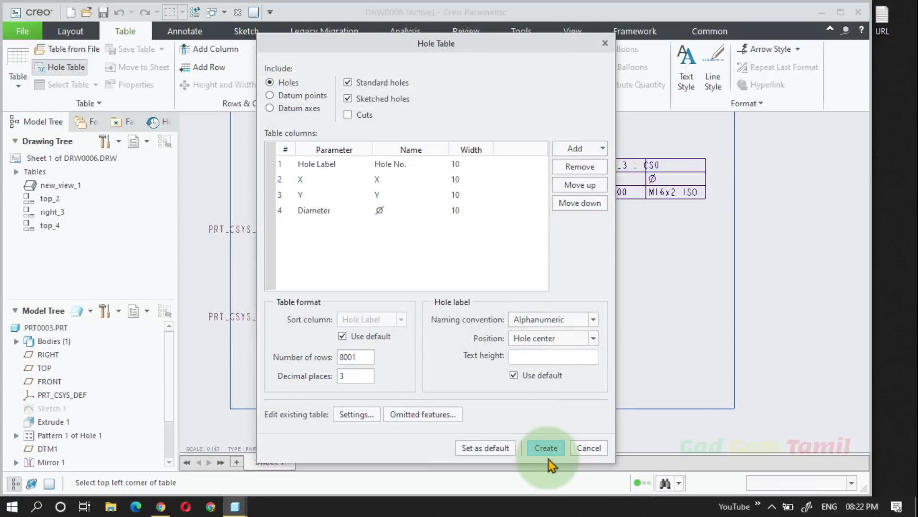
click(288, 386)
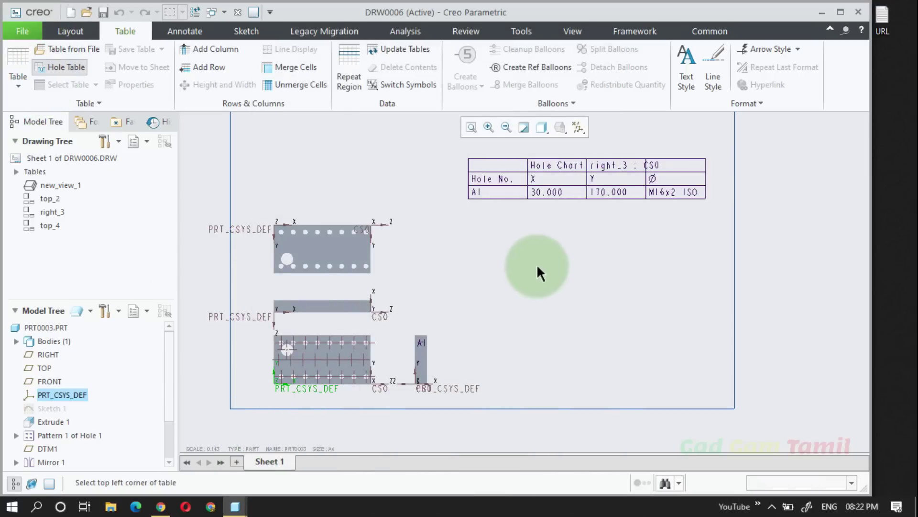
click(522, 252)
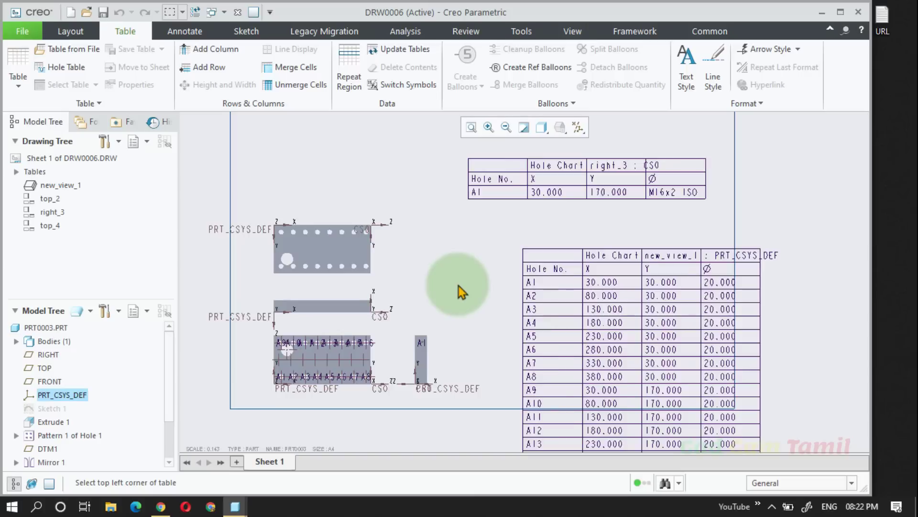
Delete the A5 and A10 rows from the front view's hole table, confirming each permanent removal
scroll(458, 286, up, 1)
scroll(540, 356, down, 3)
scroll(460, 287, up, 2)
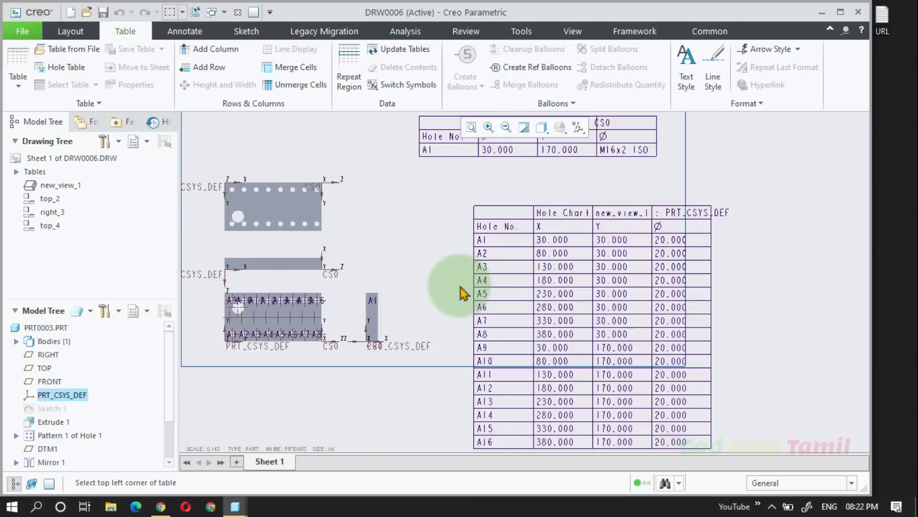
drag(462, 285, 734, 308)
key(Delete)
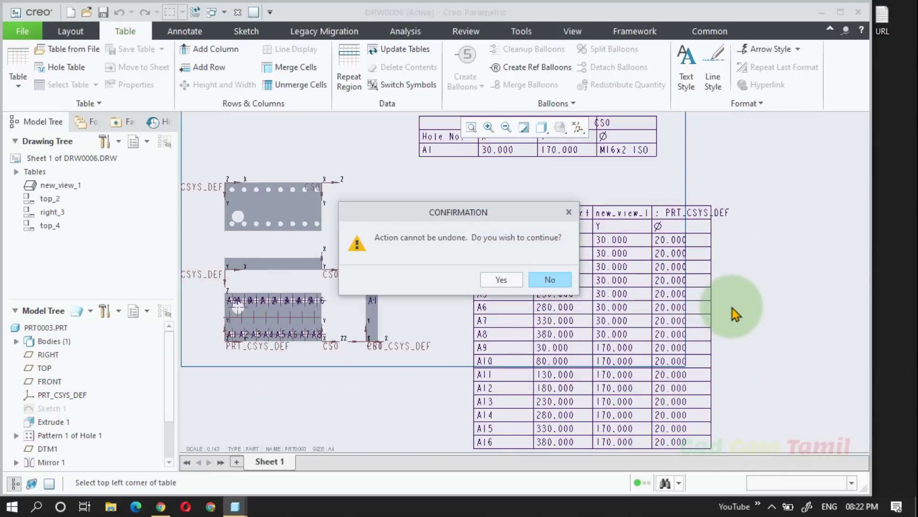
click(503, 282)
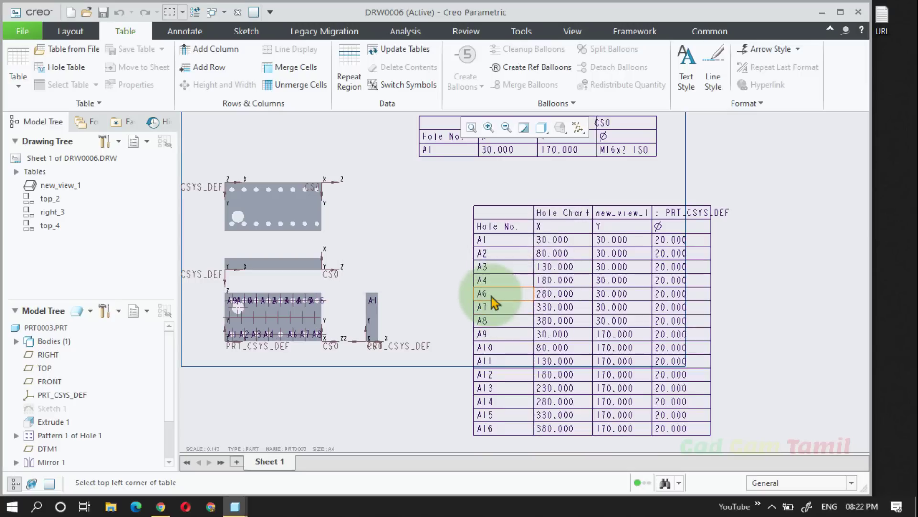
drag(471, 337, 726, 364)
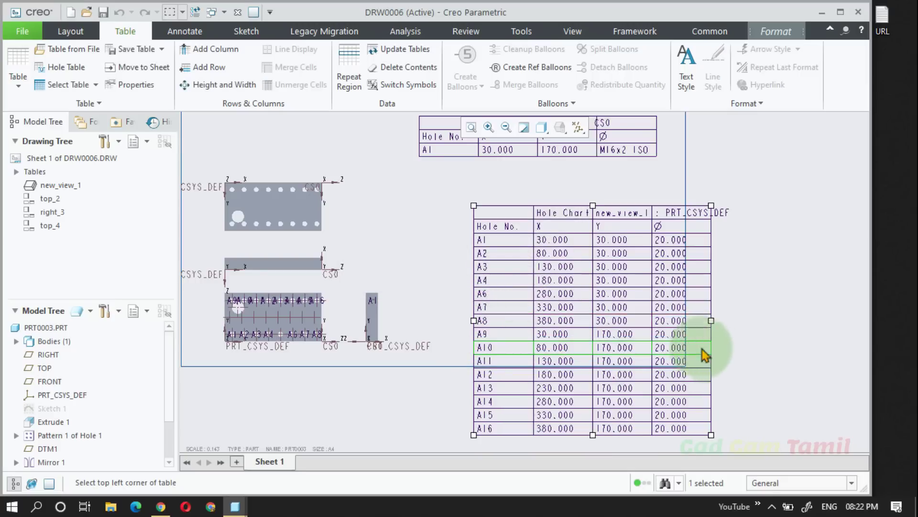
key(Delete)
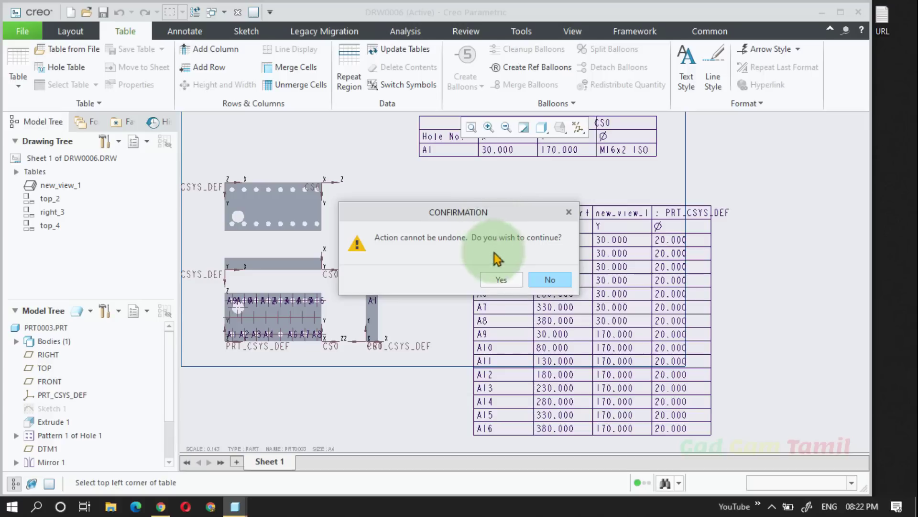
click(499, 279)
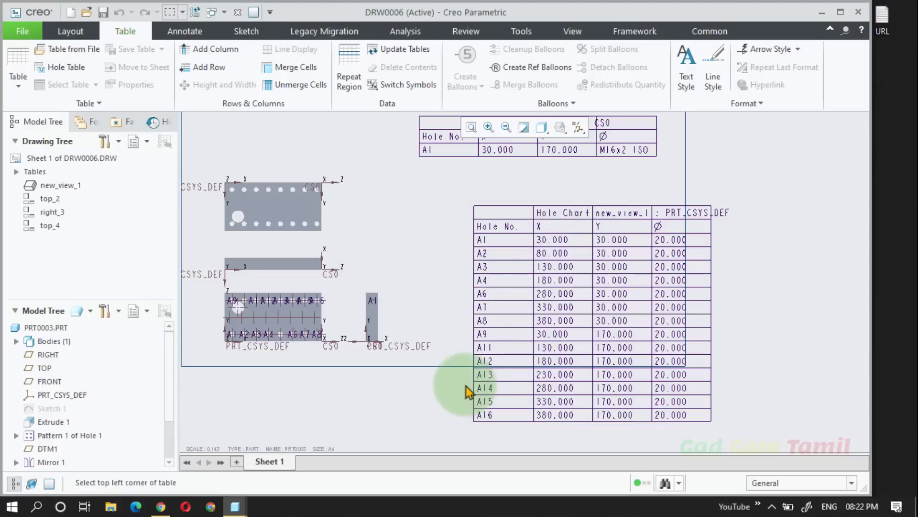
Delete rows A12 to A16 from the front view's hole table and move the table up and left inside the sheet border
drag(466, 348, 763, 426)
key(Delete)
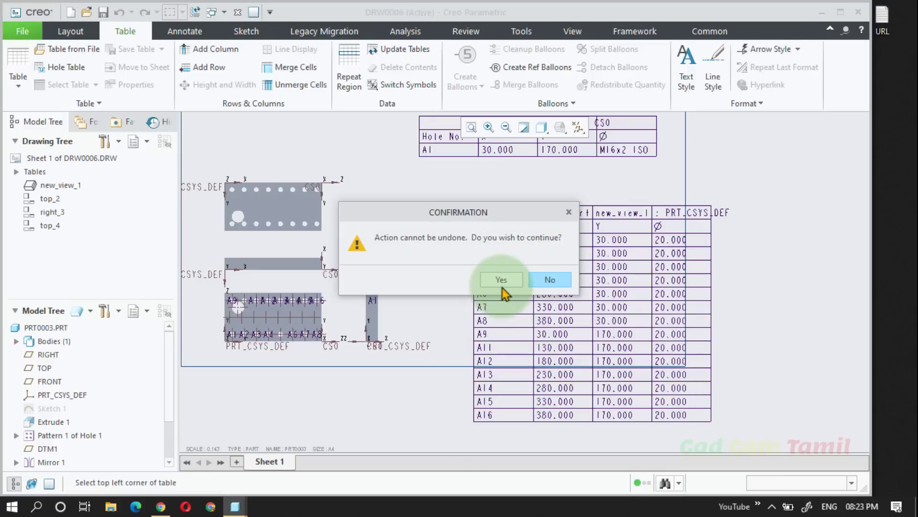
click(500, 279)
click(475, 208)
drag(474, 208, 426, 181)
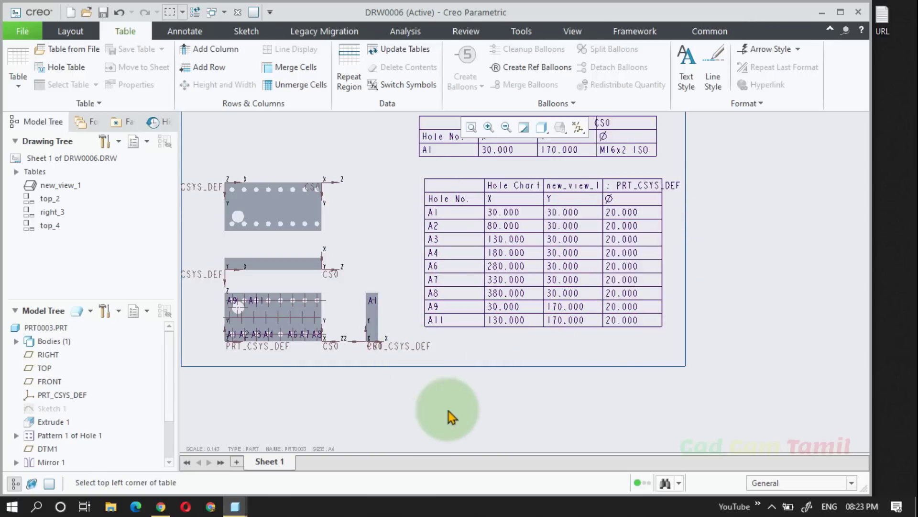
Restore omitted feature 894 to the front view's hole table through the Hole Table omitted features list
click(67, 69)
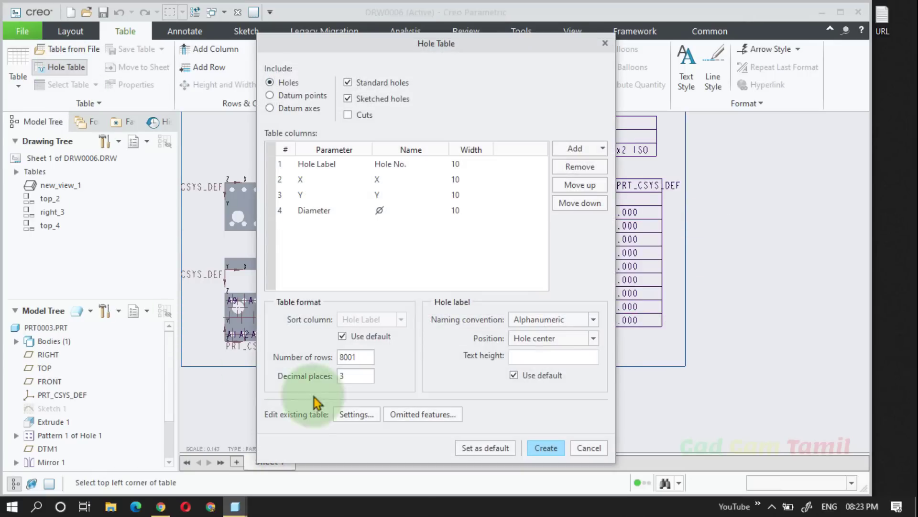
click(440, 417)
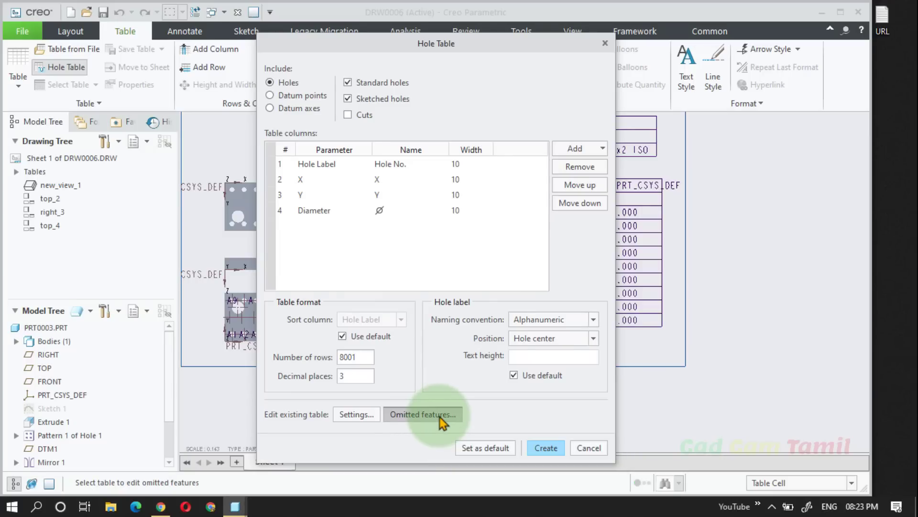
drag(359, 54, 137, 51)
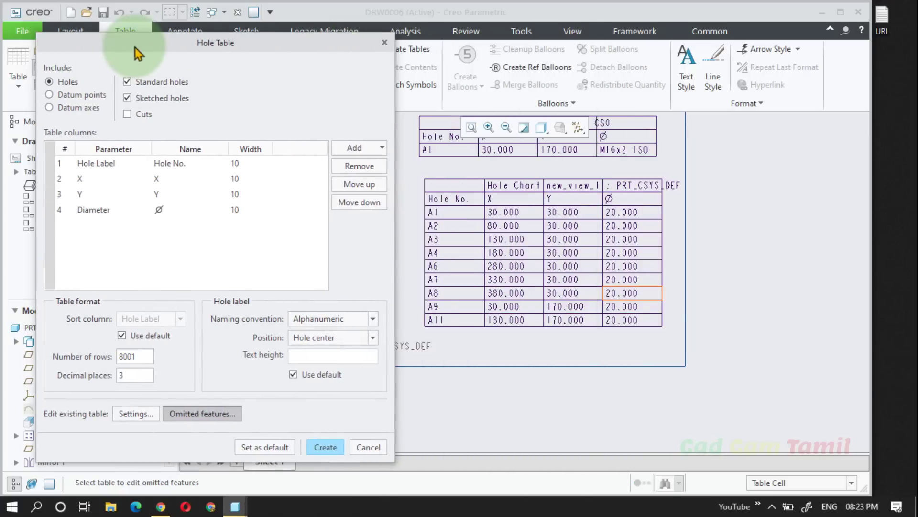
click(524, 252)
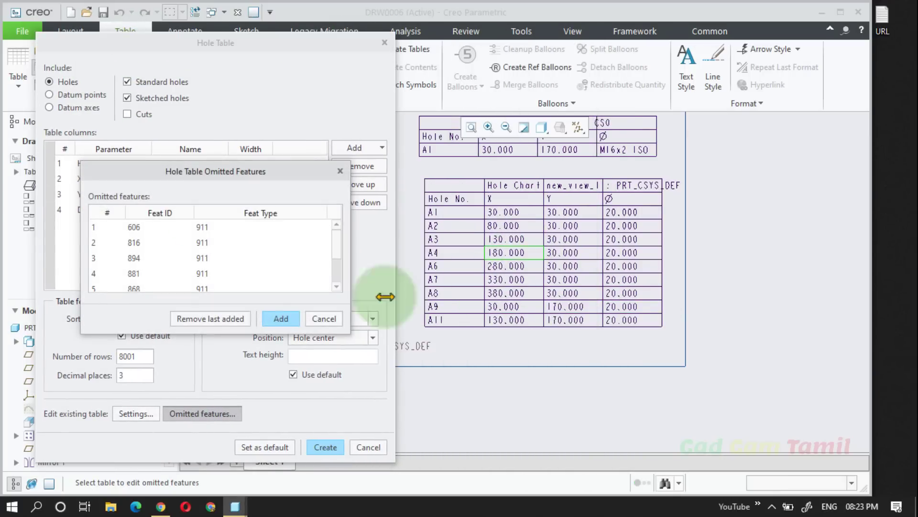
drag(160, 333, 134, 453)
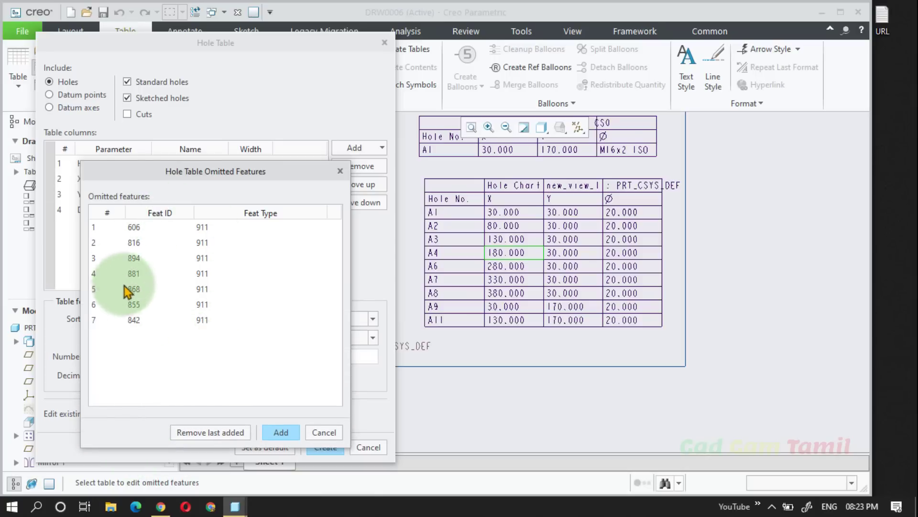
click(147, 254)
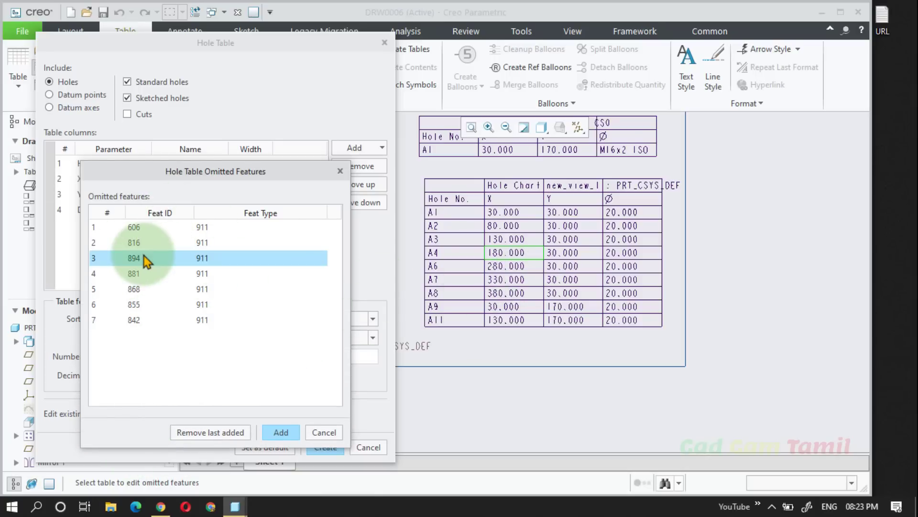
click(290, 439)
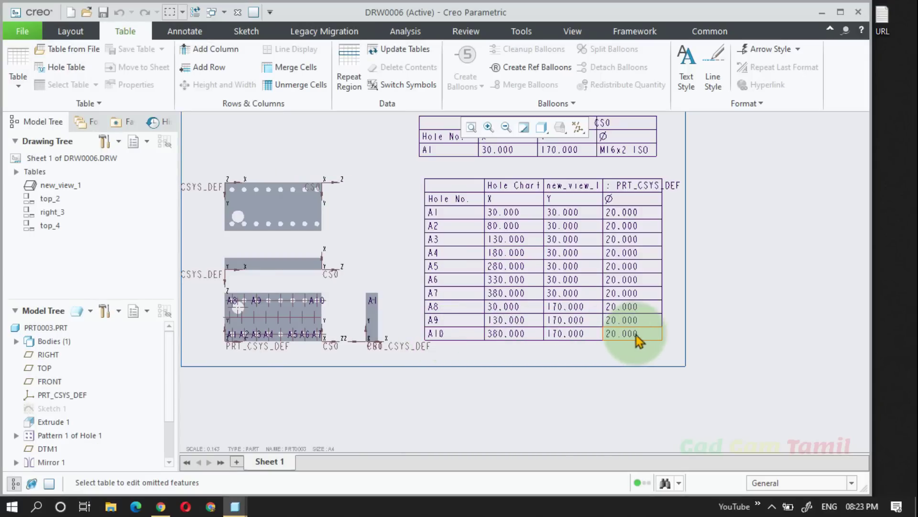
Restore omitted feature 1325 to the right view's hole table through the omitted features list
scroll(598, 405, down, 1)
scroll(563, 236, up, 1)
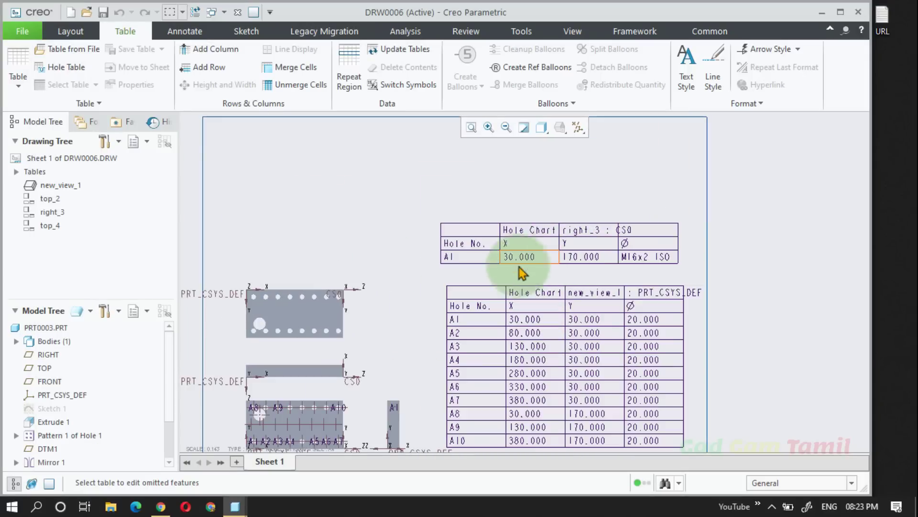
click(94, 69)
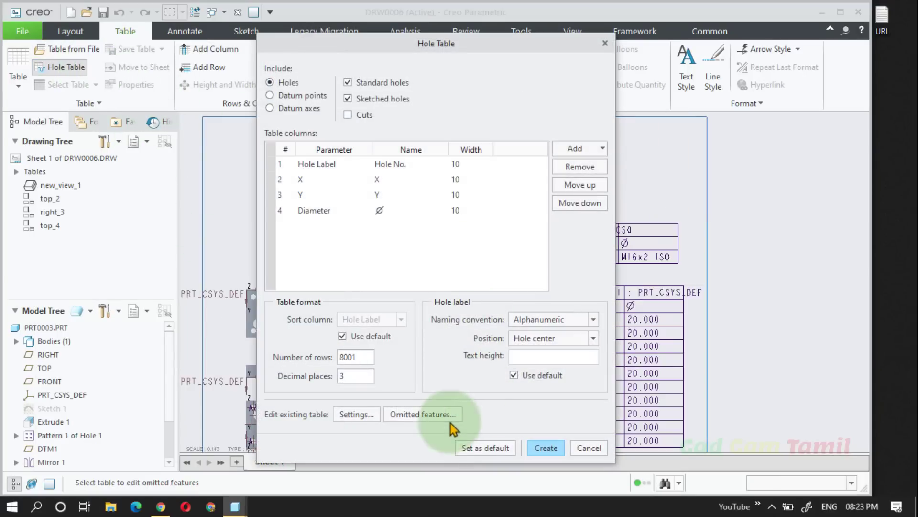
click(423, 413)
click(656, 233)
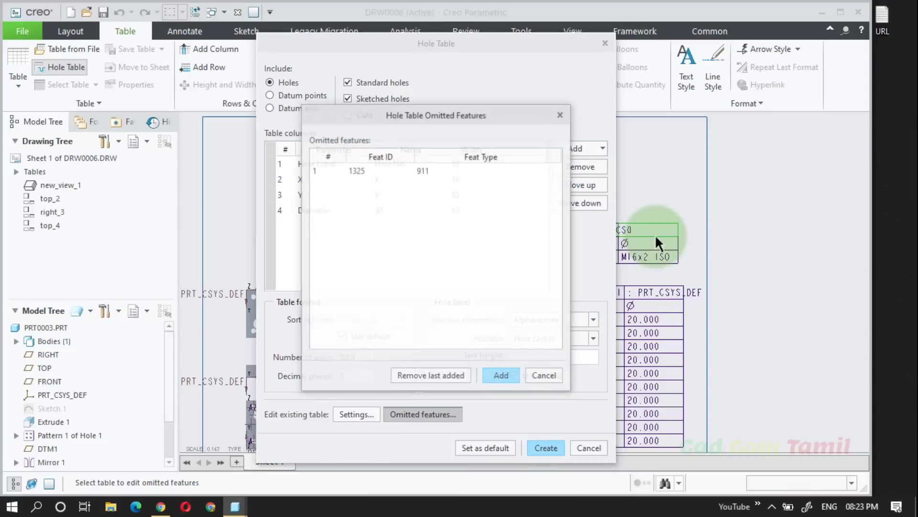
click(362, 173)
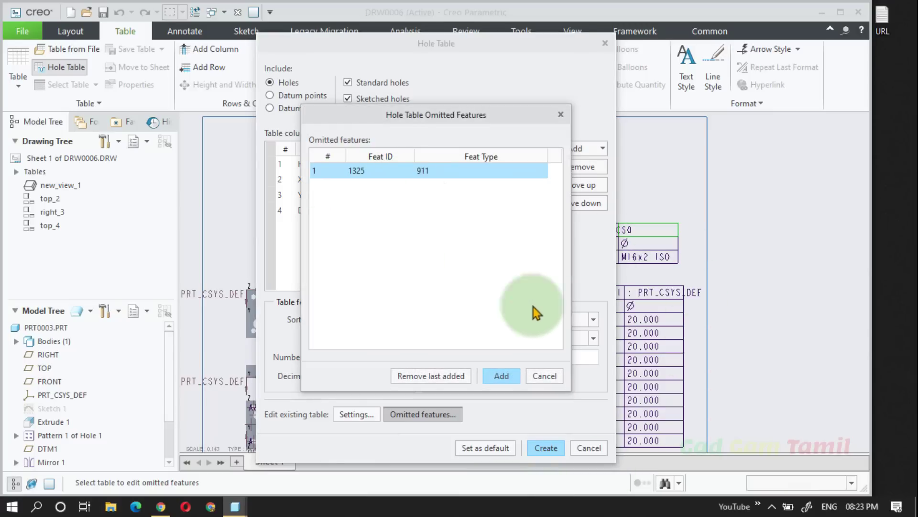
click(504, 376)
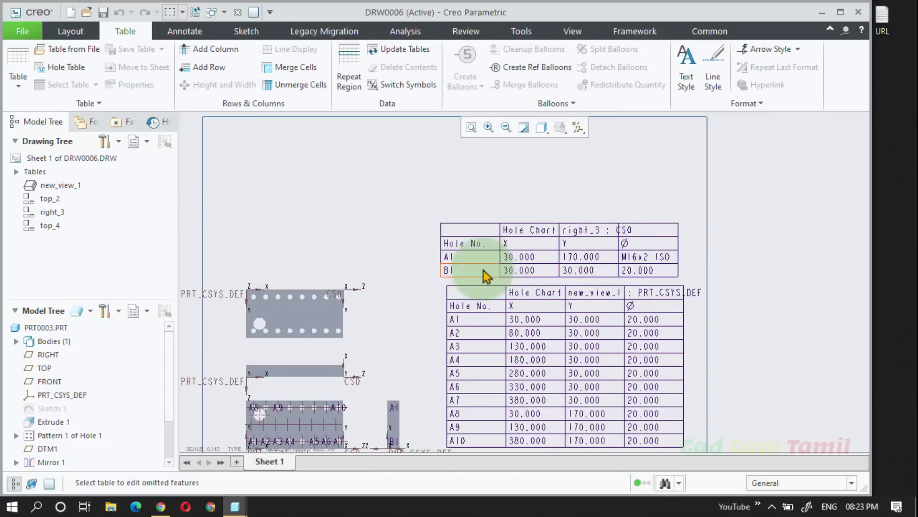
scroll(415, 239, up, 2)
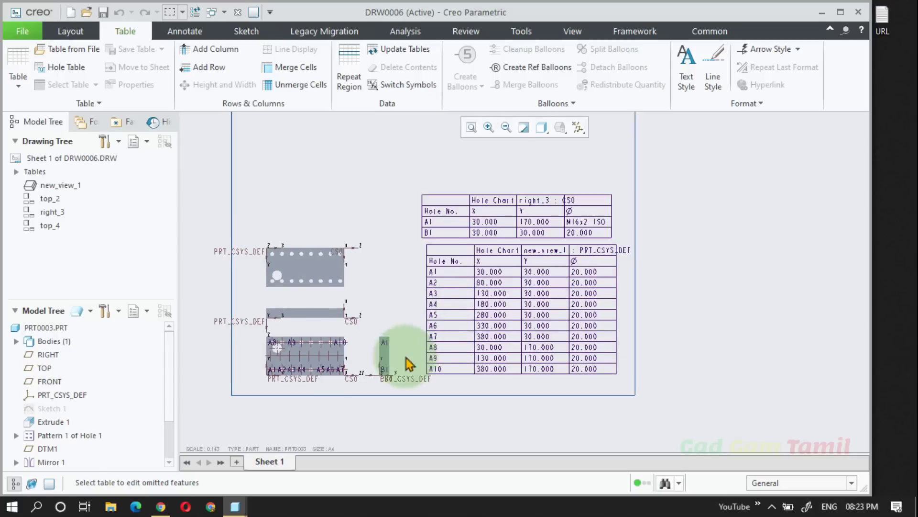
scroll(395, 369, up, 2)
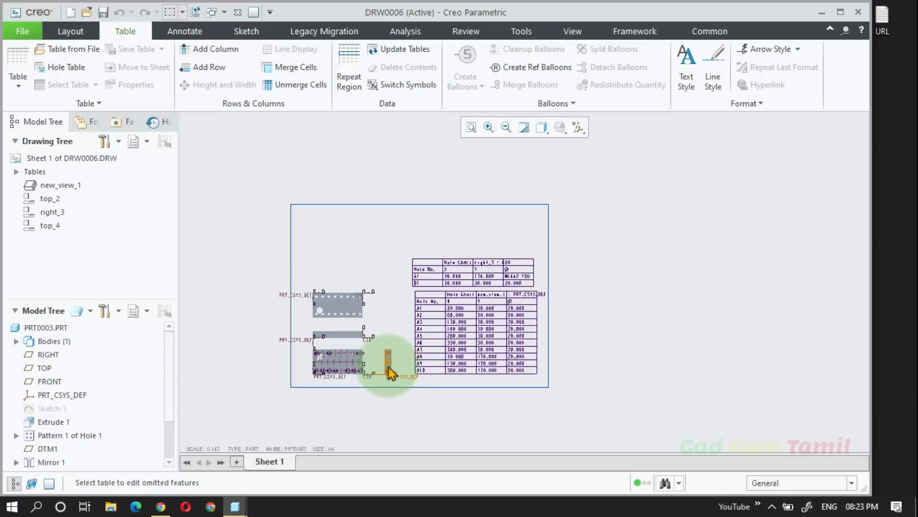
scroll(387, 364, down, 2)
scroll(393, 354, down, 2)
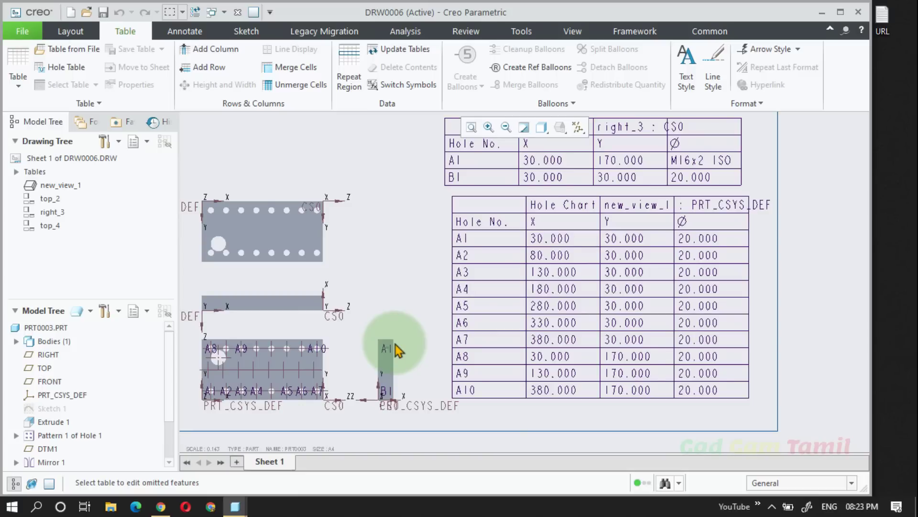